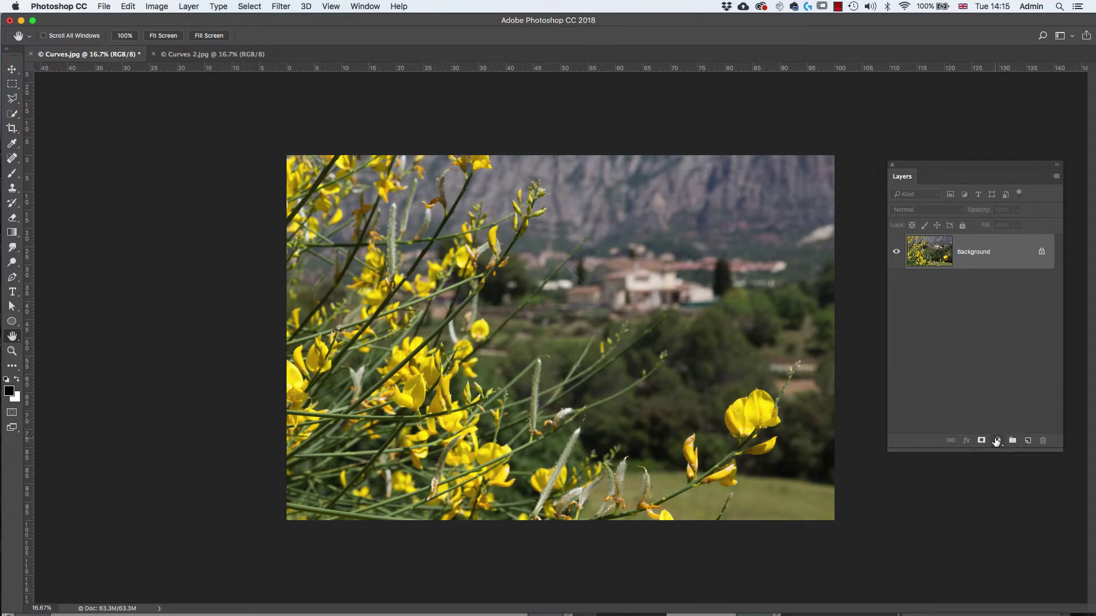
Try a Levels adjustment layer above the Background, testing its black, white and midtone input sliders, and delete the layer.
left_click(996, 440)
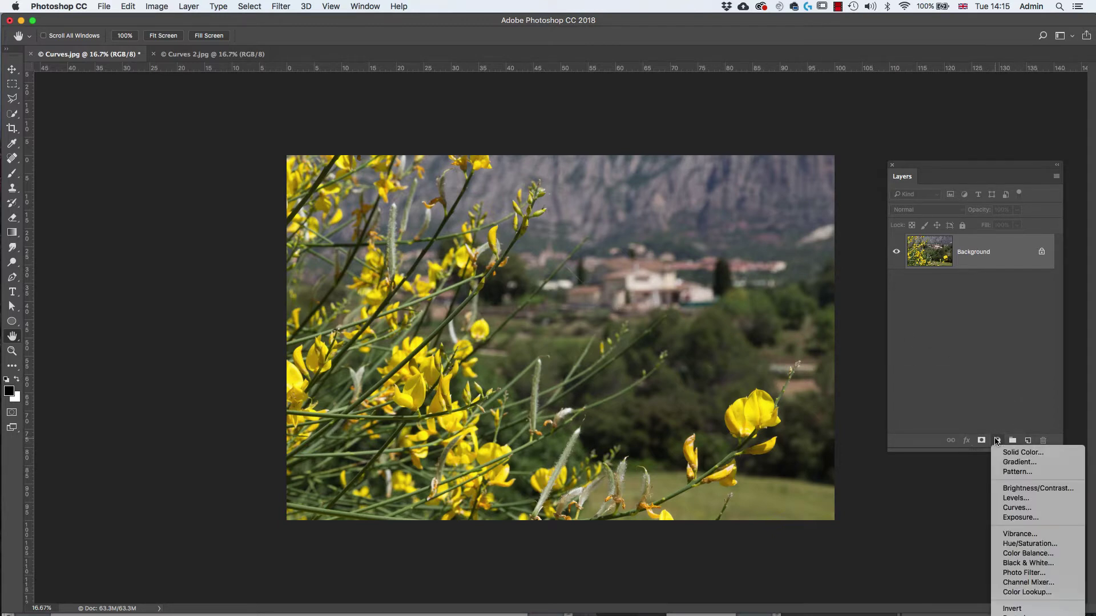
left_click(1039, 498)
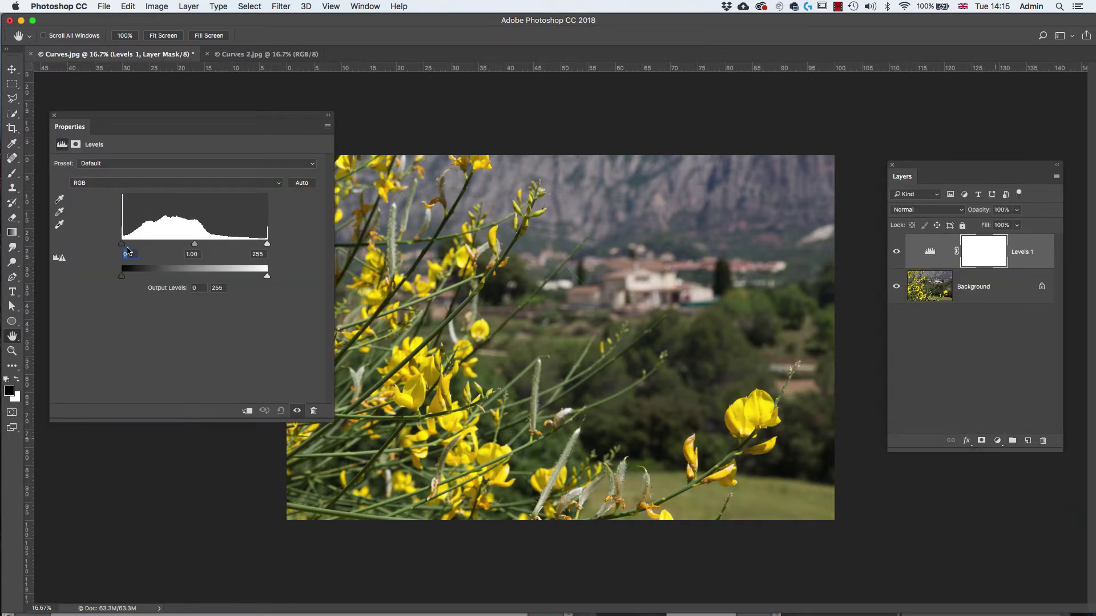
mouse_move(122, 247)
left_mouse_down()
mouse_move(143, 248)
mouse_move(121, 249)
left_mouse_up()
mouse_move(266, 247)
left_mouse_down()
mouse_move(256, 247)
mouse_move(269, 247)
left_mouse_up()
mouse_move(195, 246)
left_mouse_down()
mouse_move(181, 247)
mouse_move(217, 247)
mouse_move(193, 249)
left_mouse_up()
left_click_drag(1033, 260, 1044, 441)
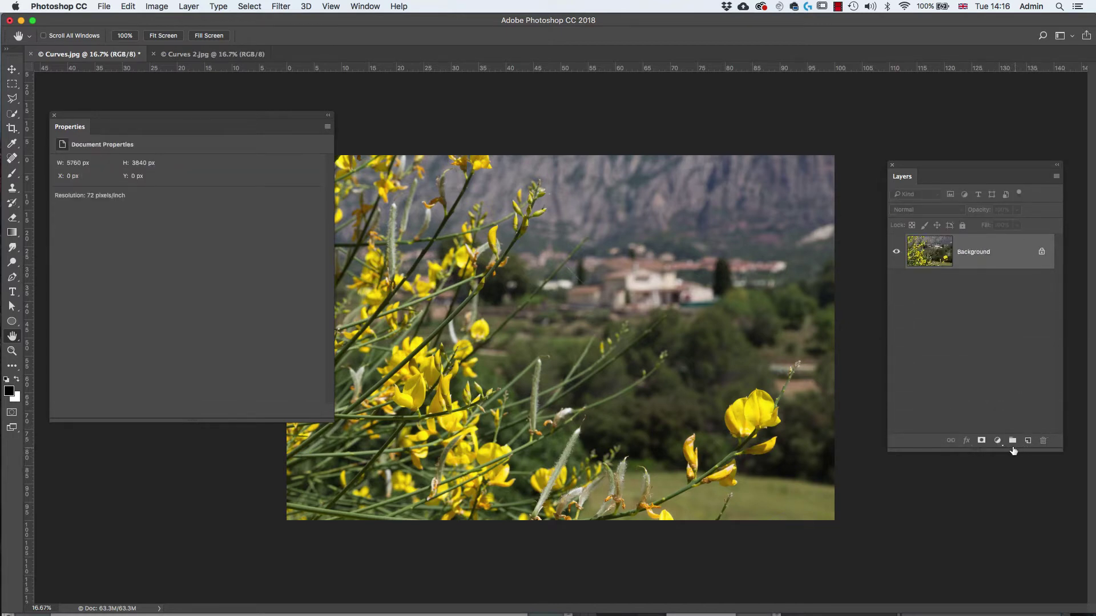
Add a Curves adjustment layer above the Background and reposition its floating properties.
left_click(997, 440)
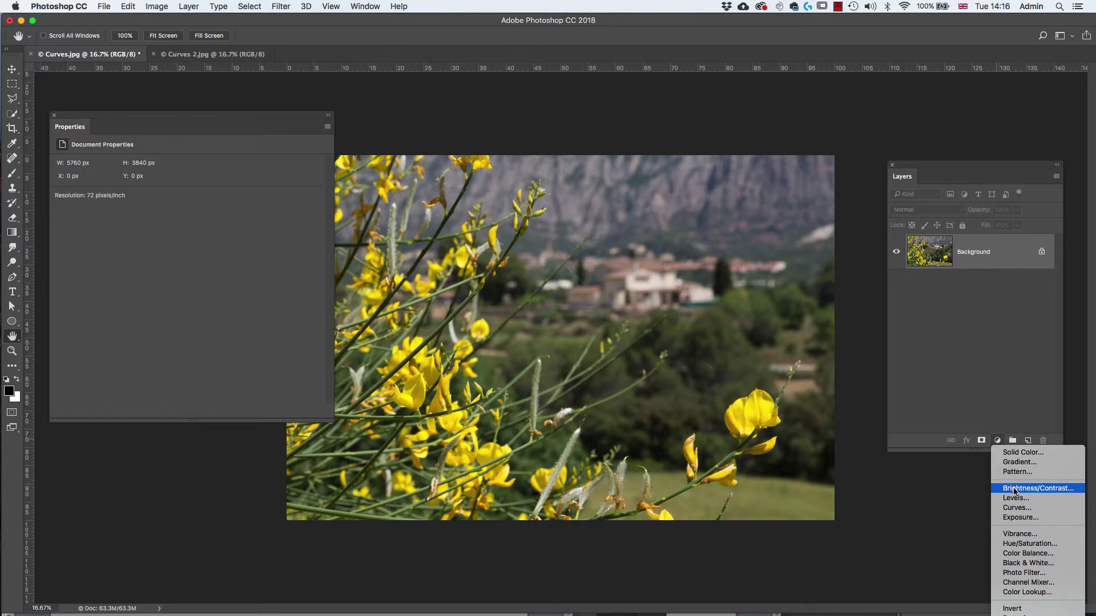
left_click(1017, 508)
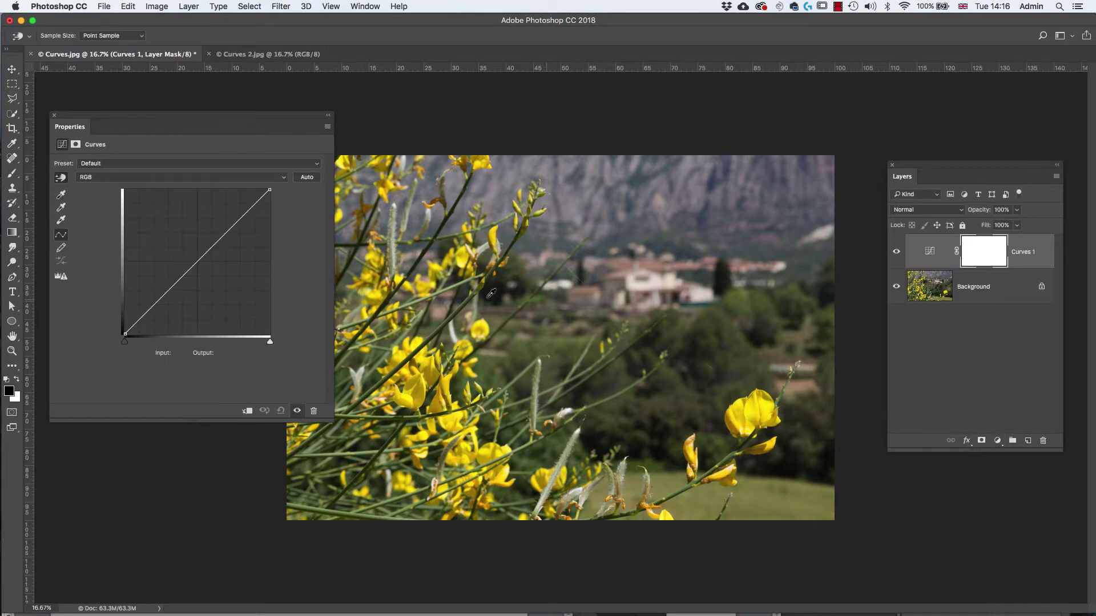
left_click_drag(120, 128, 149, 110)
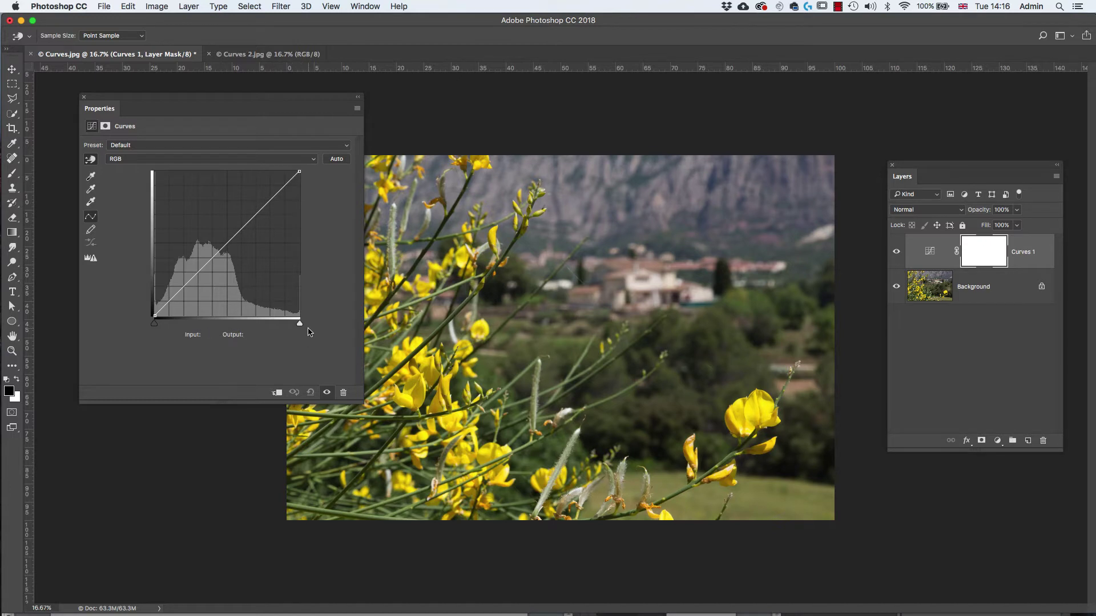
Test the RGB curve's white point and a midtone point, raising the midtone output to 157 and lowering it to 104.
mouse_move(301, 326)
left_mouse_down()
mouse_move(288, 323)
mouse_move(307, 329)
left_mouse_up()
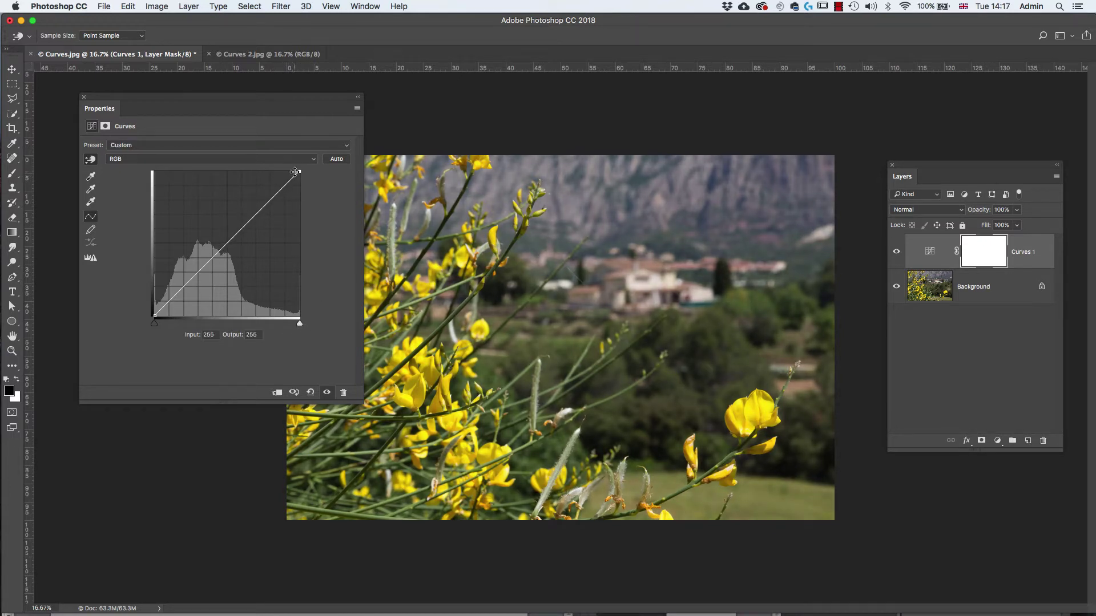
left_click_drag(298, 171, 302, 170)
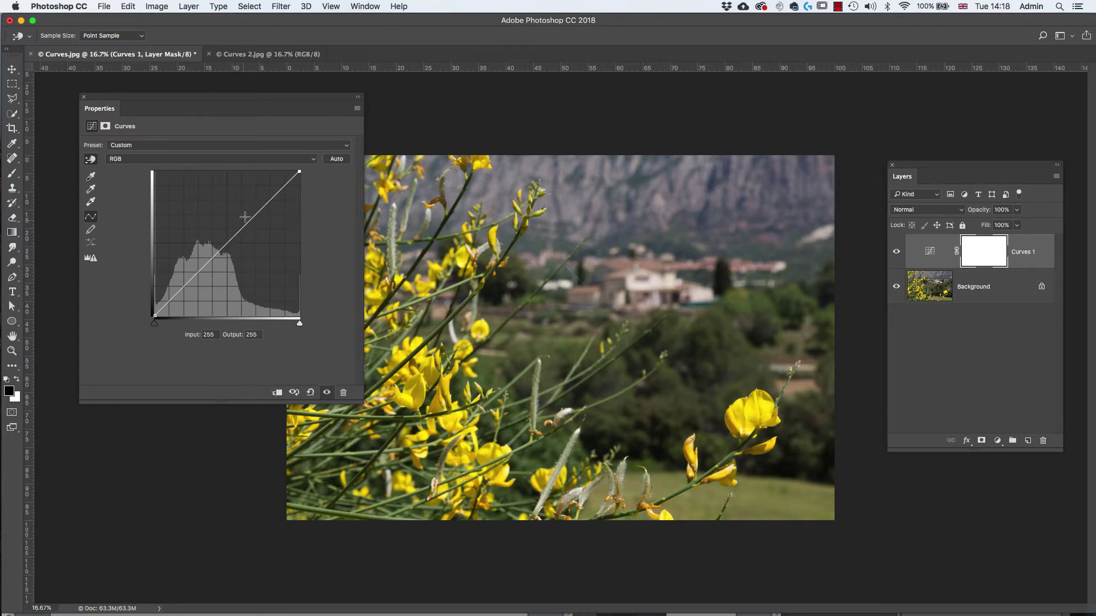
left_click(228, 243)
left_click_drag(228, 244, 227, 227)
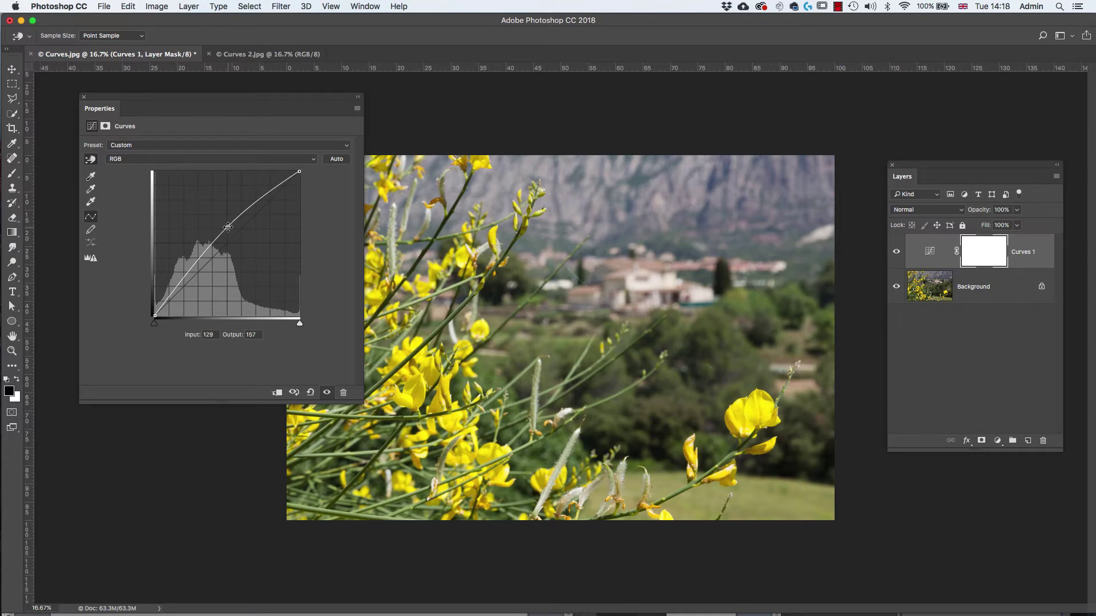
left_click_drag(228, 226, 229, 257)
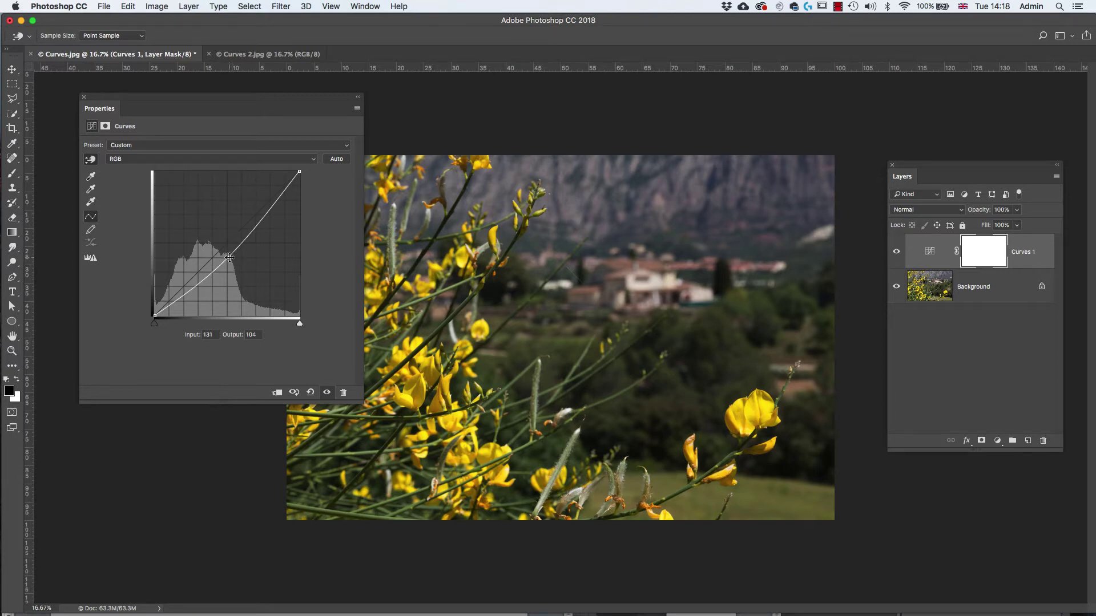
Shape the RGB curve into an S by lowering a shadow point and raising a highlight point to input 166, output 179.
left_click_drag(229, 257, 189, 294)
left_click(255, 226)
left_click_drag(255, 227, 249, 214)
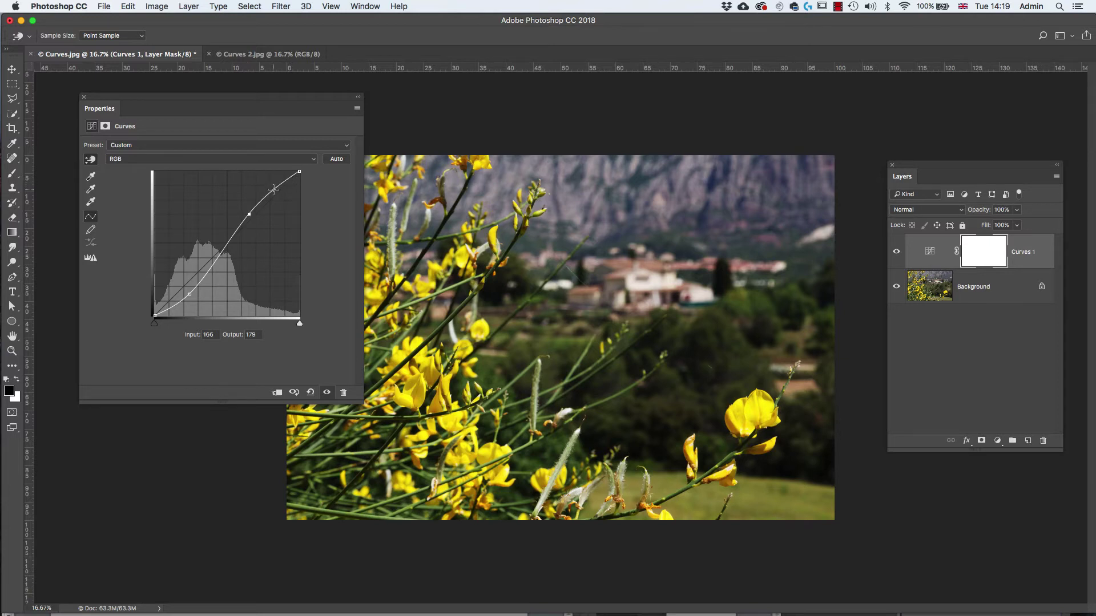
Toggle the Curves 1 layer's visibility to compare the image with and without the contrast adjustment.
left_click(897, 253)
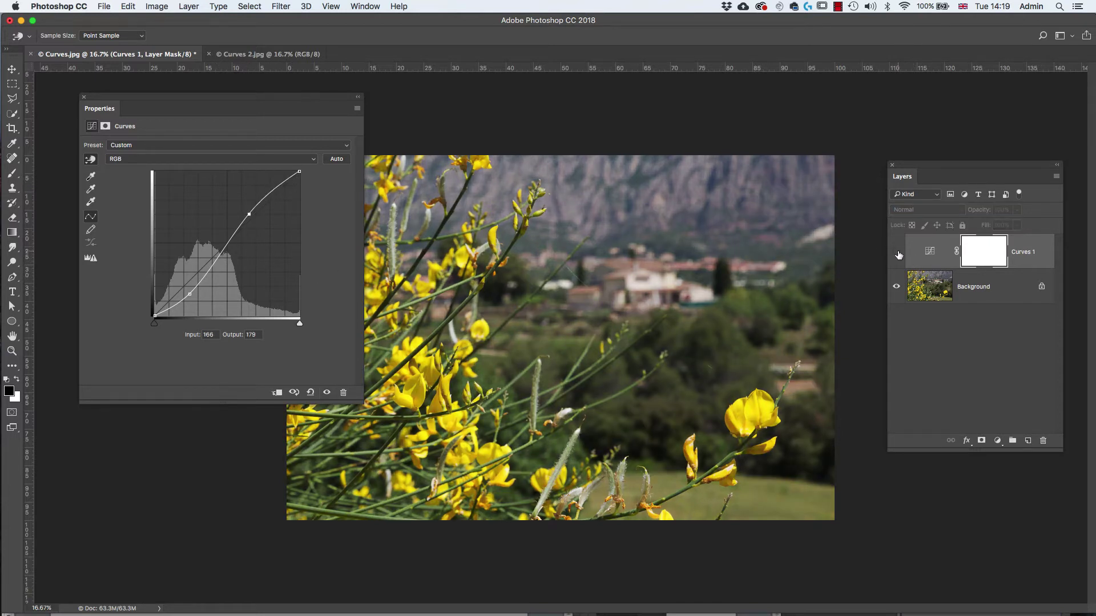
left_click(897, 253)
left_click(897, 254)
left_click(897, 254)
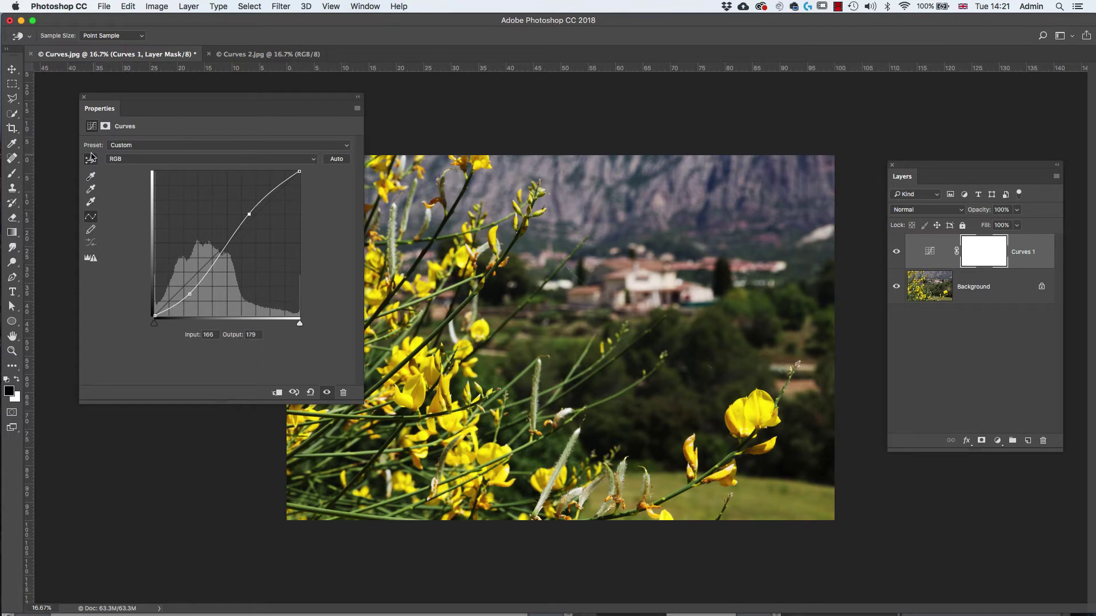
Try the Strong Contrast (RGB), Medium Contrast (RGB) and Color Negative (RGB) presets on the curve.
left_click(347, 146)
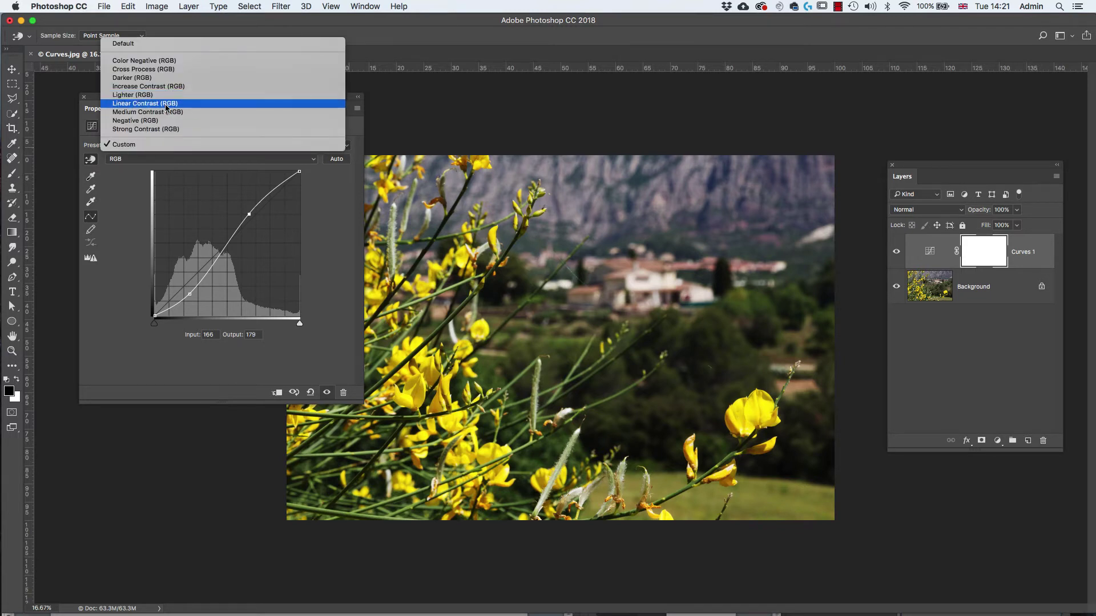
left_click(157, 128)
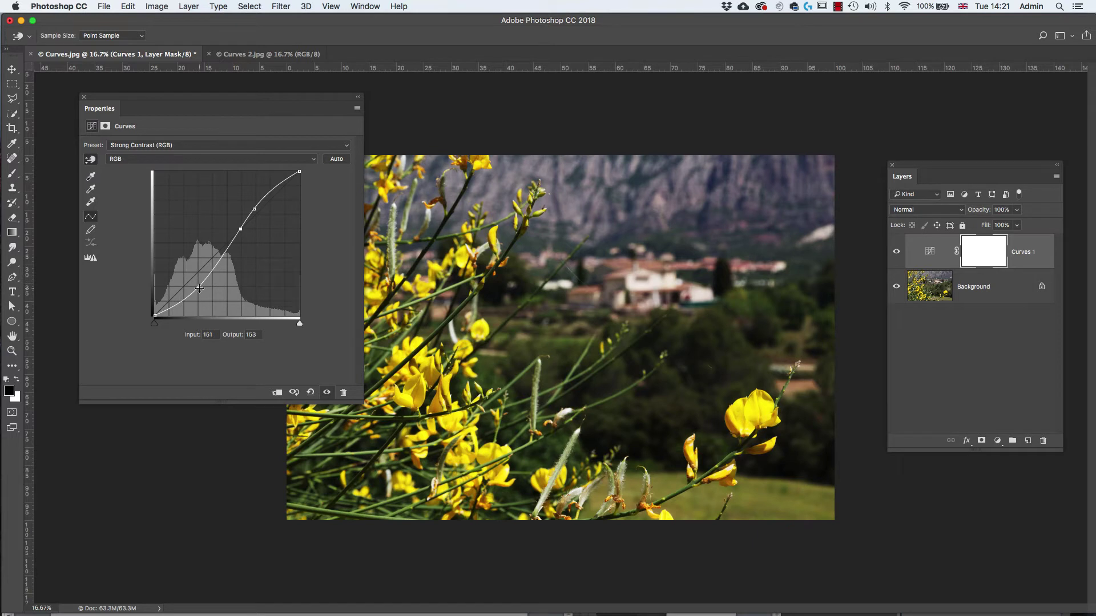
left_click(346, 146)
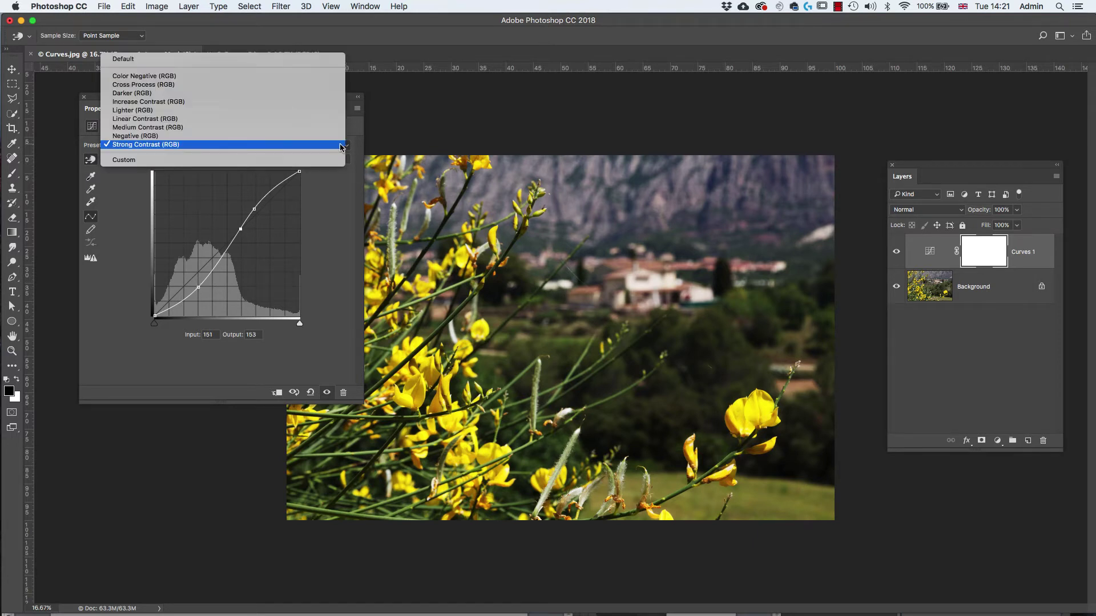
left_click(171, 127)
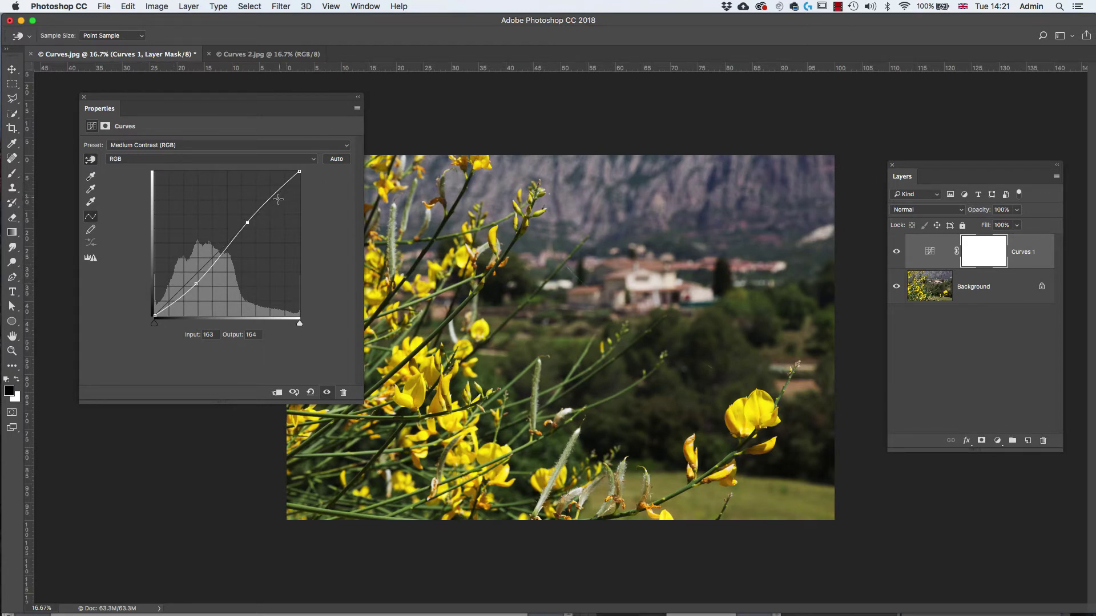
left_click(346, 146)
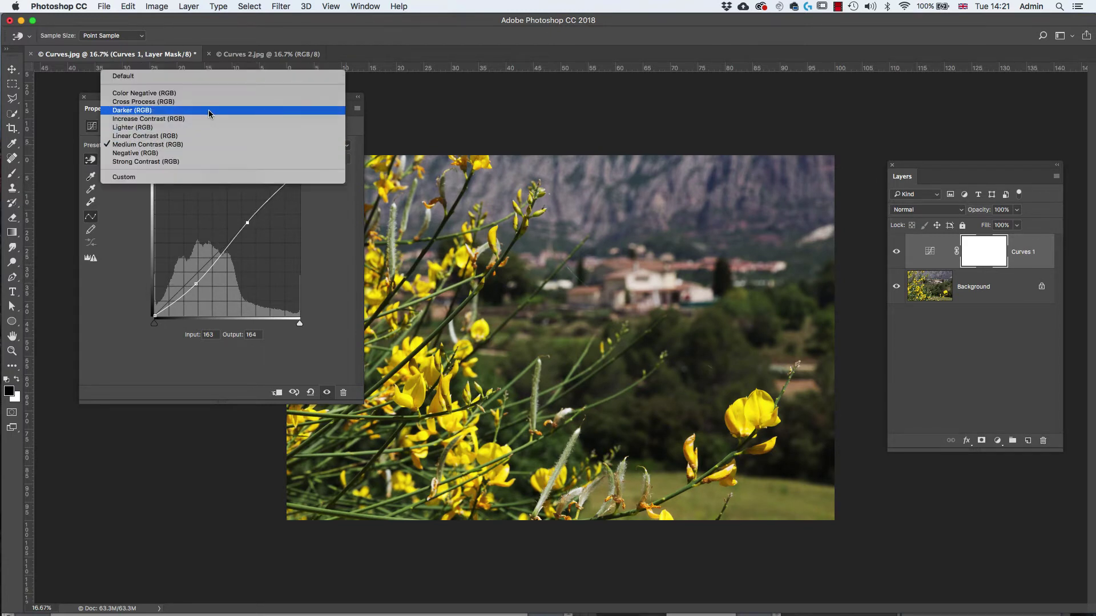
left_click(163, 94)
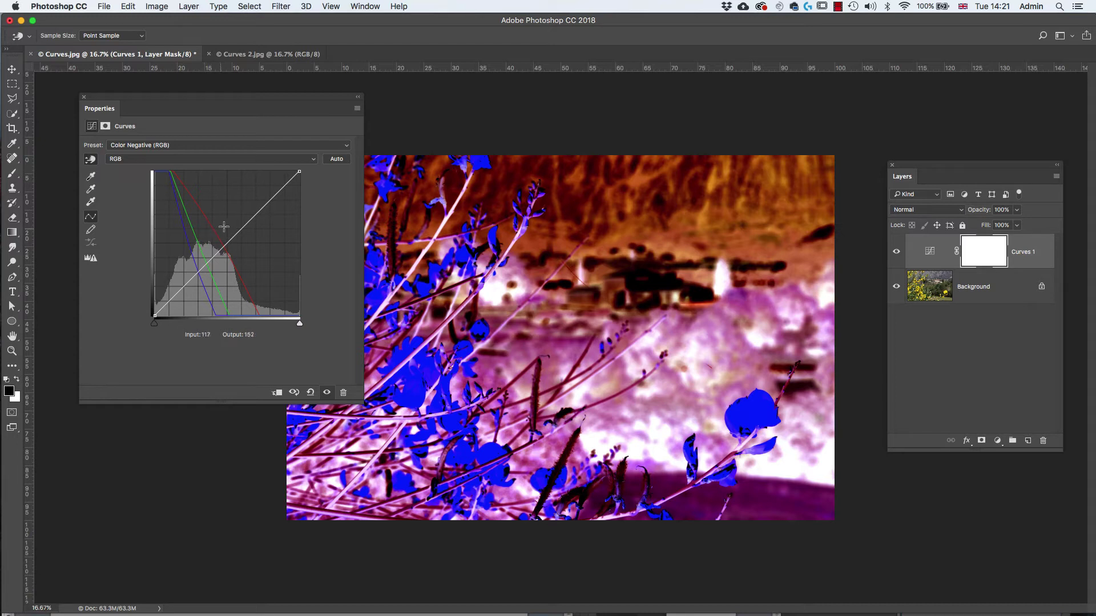
Examine the Red, Green and Blue channel curves of the Color Negative preset one after another.
left_click(314, 160)
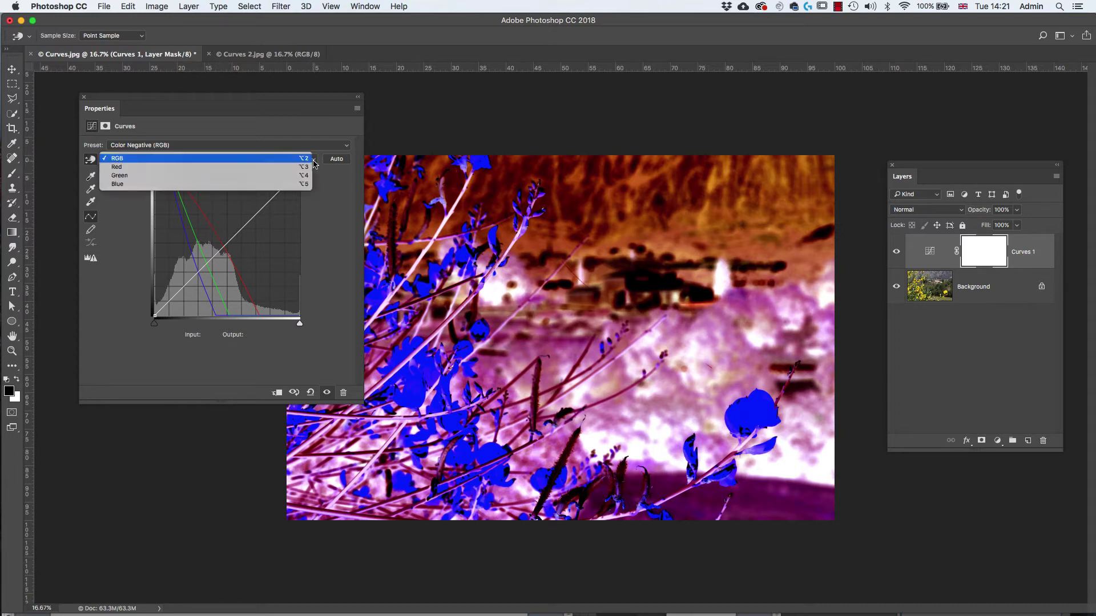
left_click(216, 168)
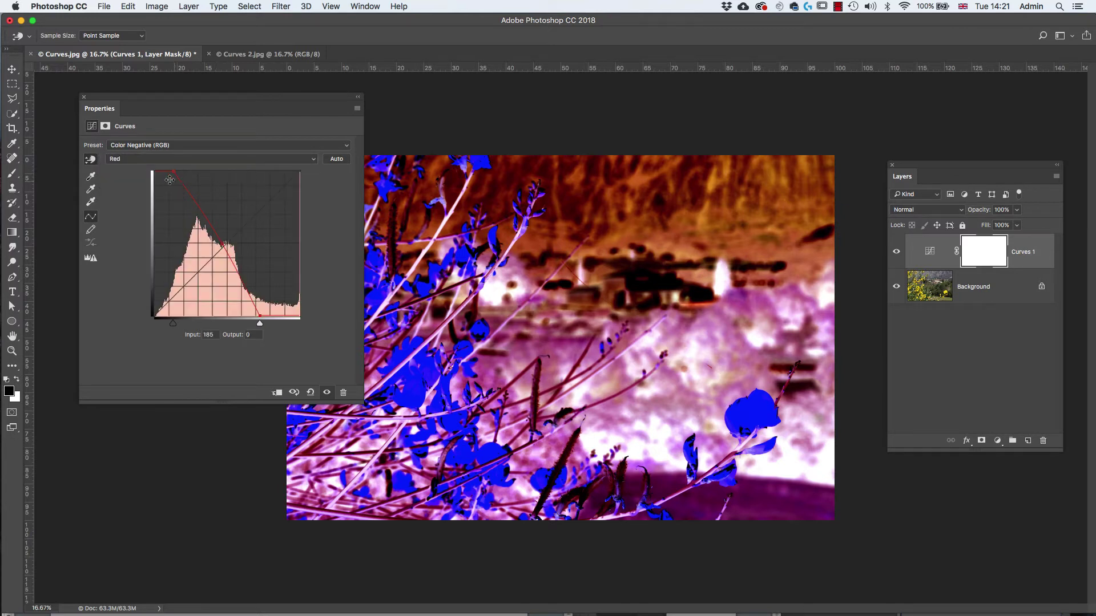
left_click(315, 161)
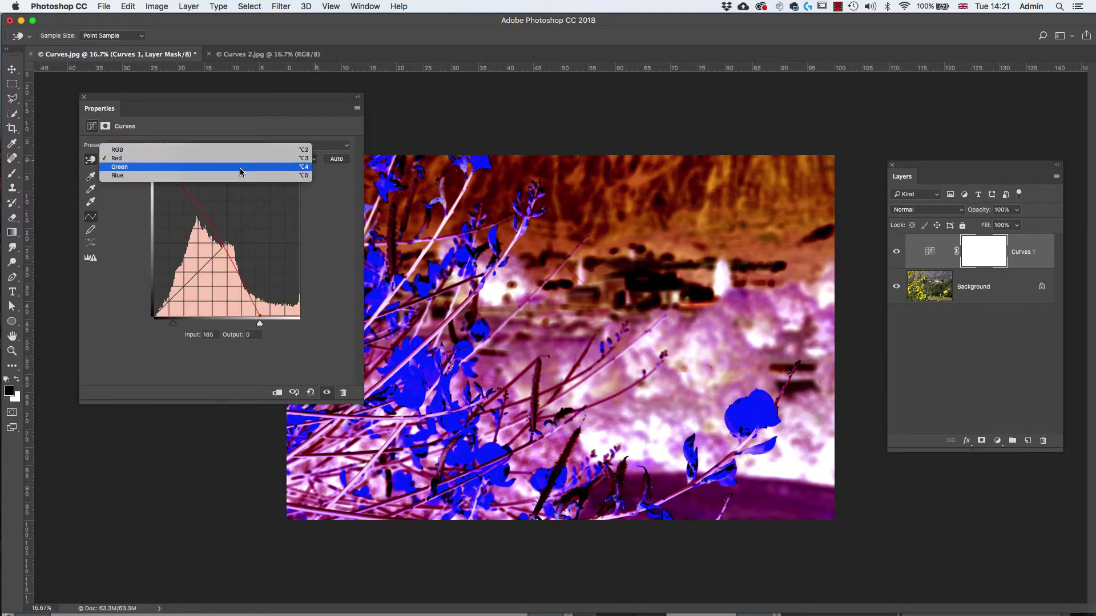
left_click(244, 165)
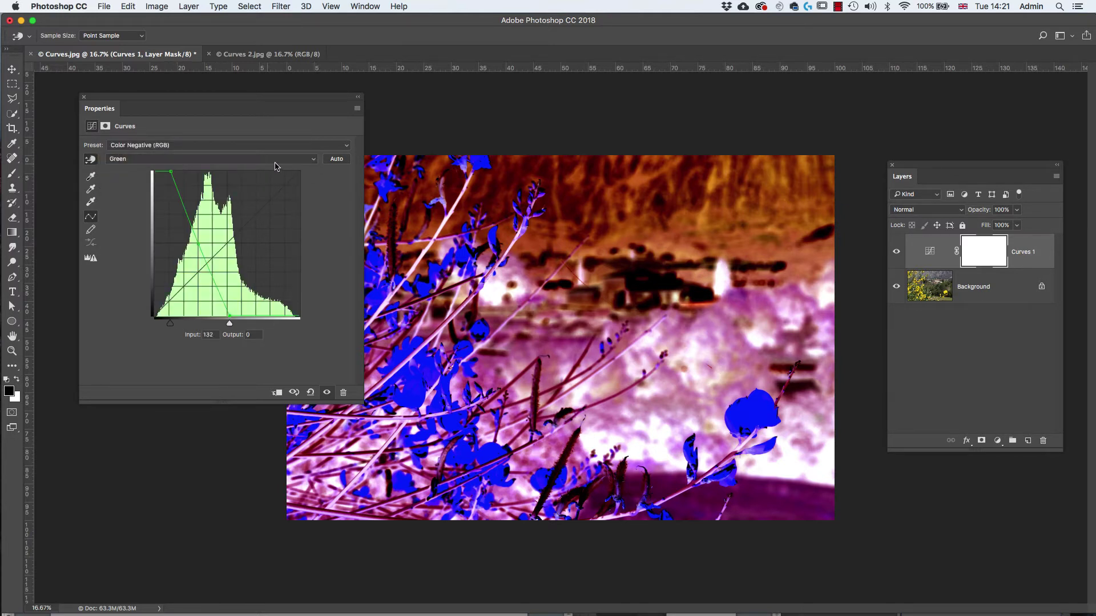
left_click(315, 162)
left_click(255, 167)
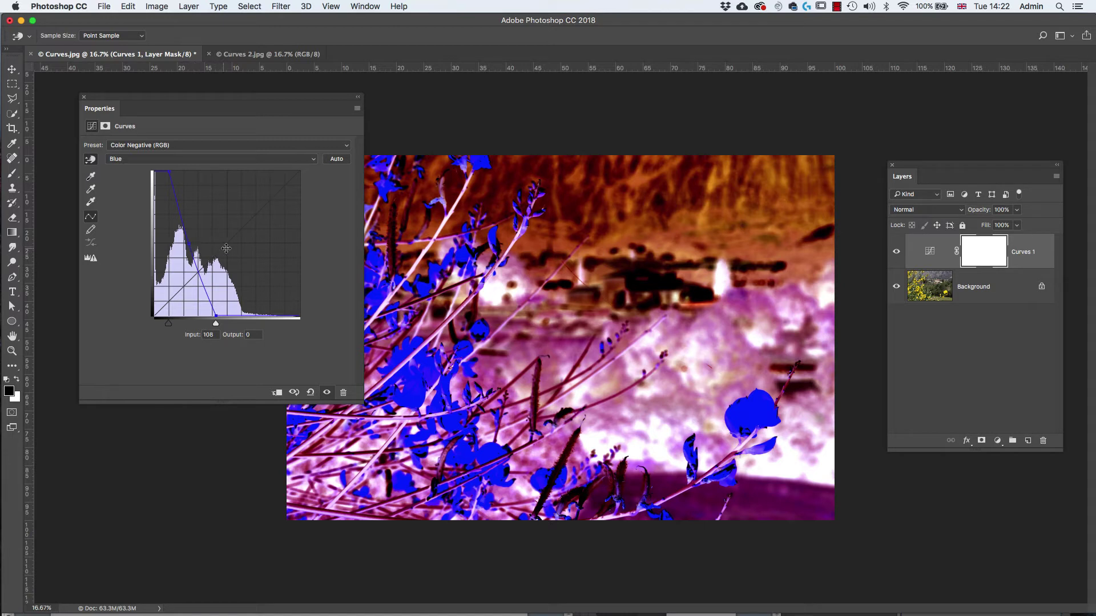
left_click(313, 166)
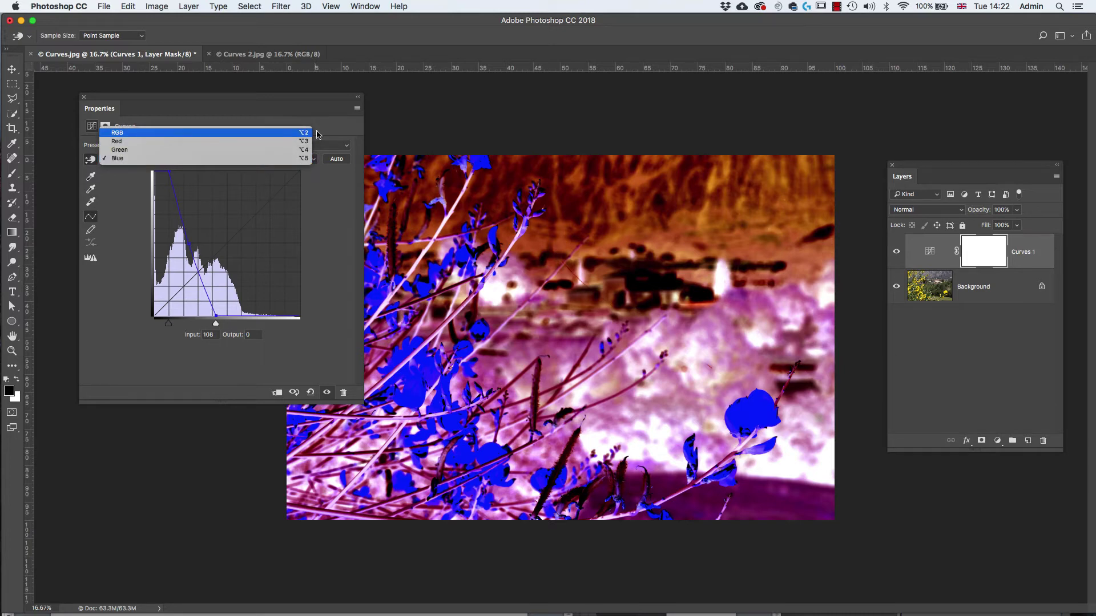
left_click(335, 131)
Restore the Default curves preset and return to the combined RGB channel.
left_click(349, 150)
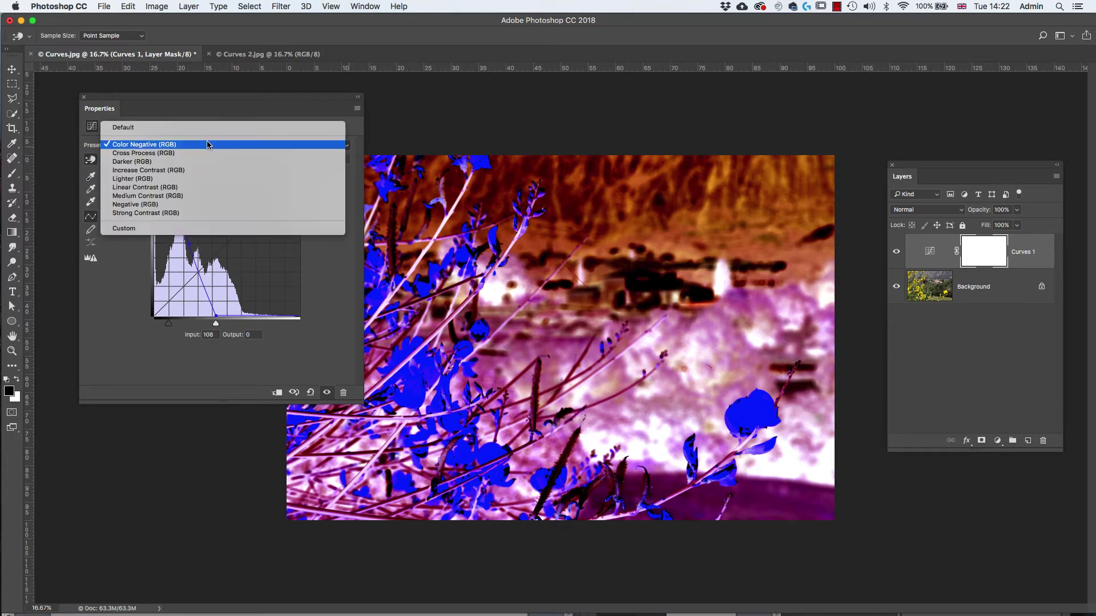
left_click(152, 128)
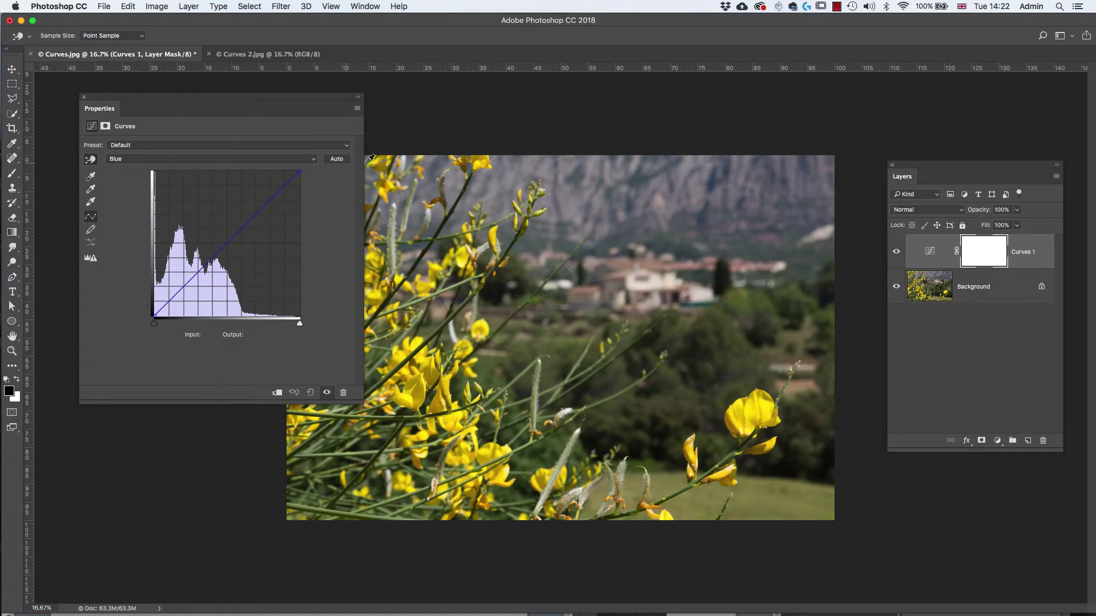
left_click(314, 160)
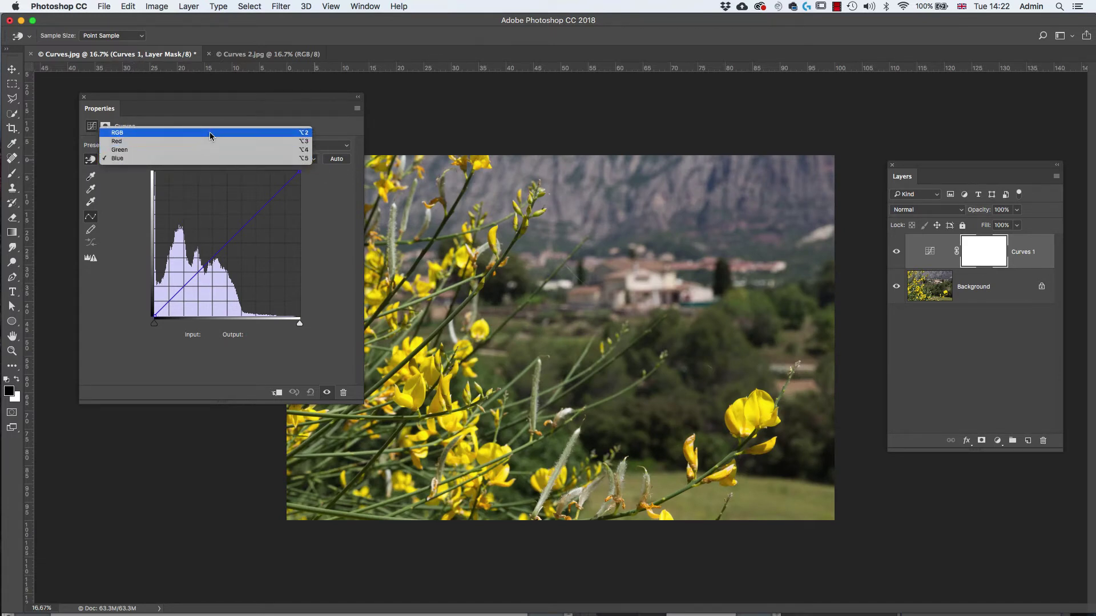
left_click(210, 132)
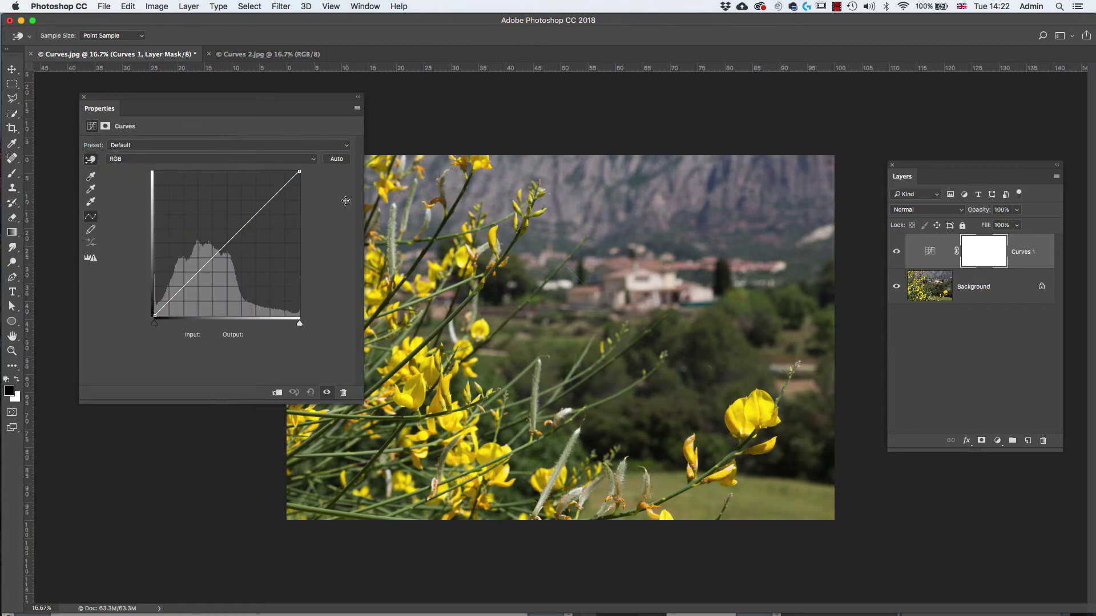
Try lifting the RGB midtone at input 126 to output 151, compare it with the previous state, and reset the curve to defaults.
left_click_drag(228, 242, 227, 230)
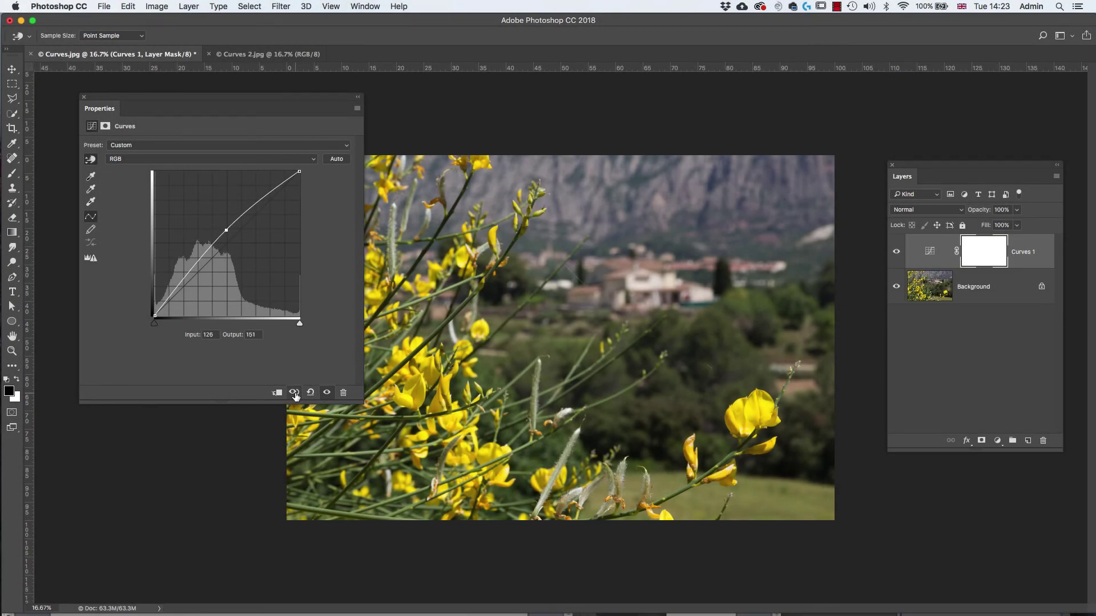
left_click(294, 392)
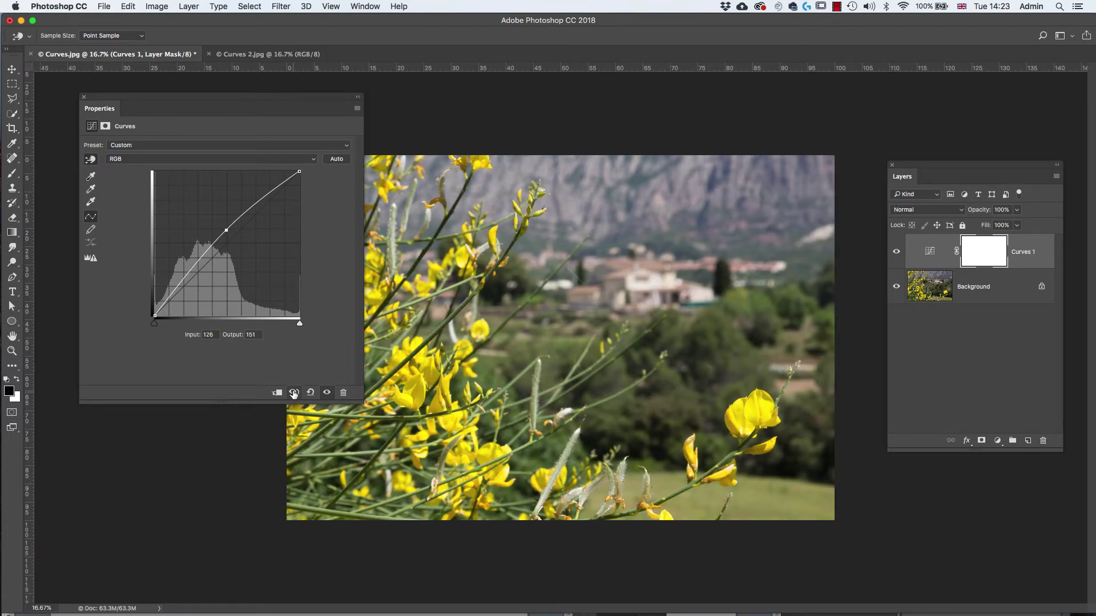
left_click(294, 393)
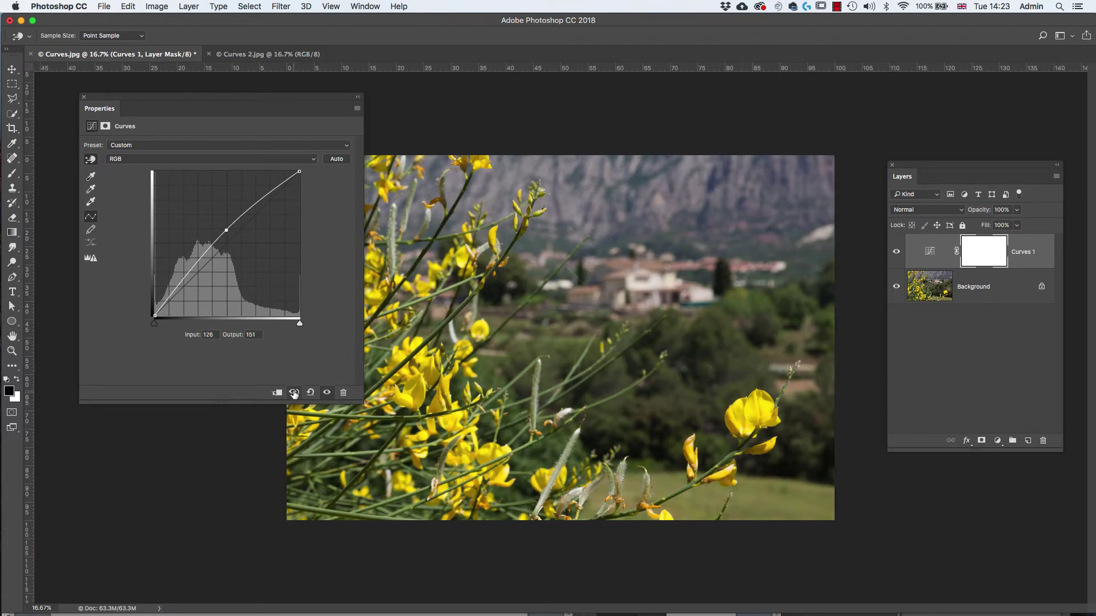
left_click(294, 392)
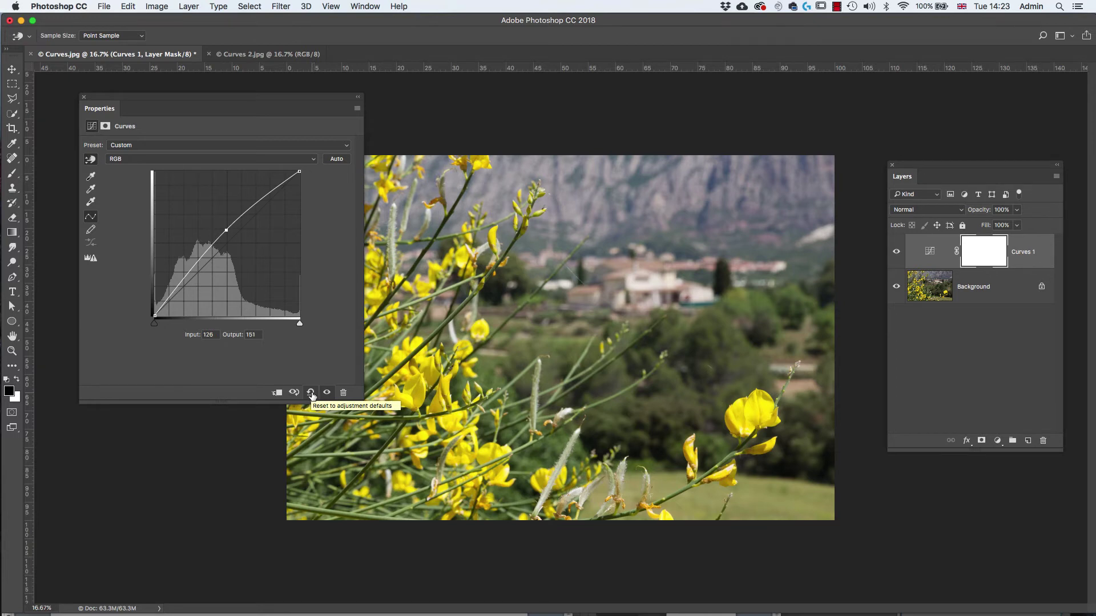
left_click(311, 393)
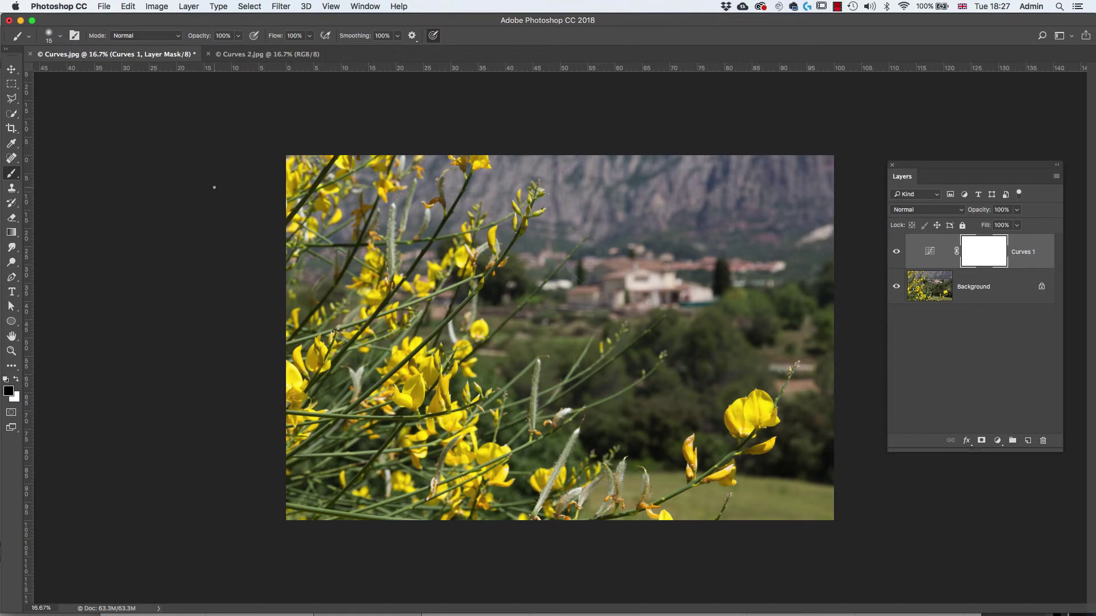
Switch to the Curves 2.jpg document.
left_click(259, 56)
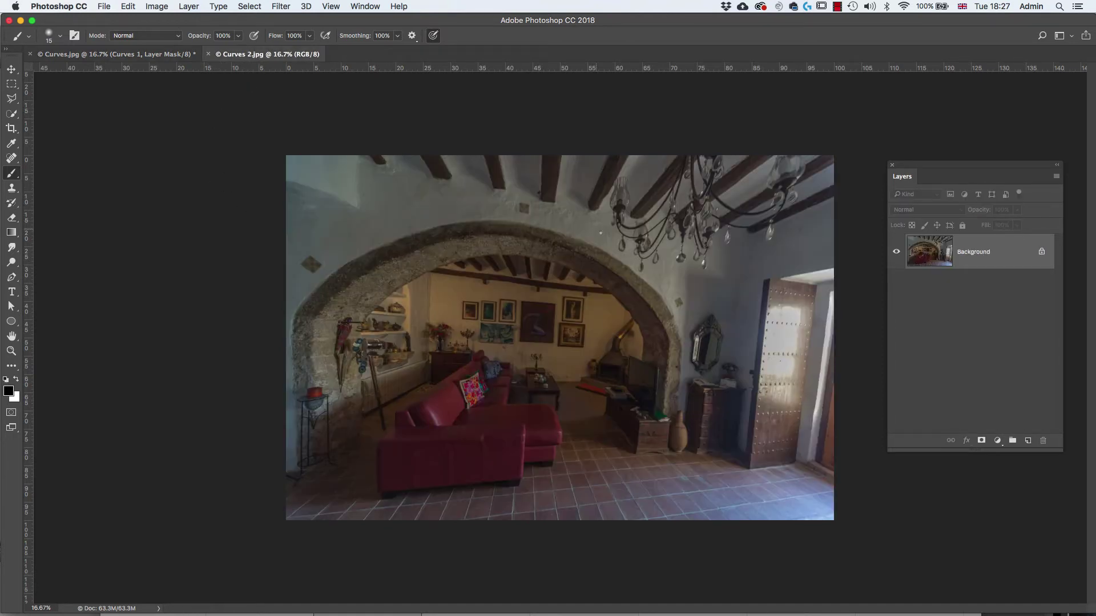
Add a Curves adjustment layer above the Background and move its properties panel clear of most of the photo.
left_click(998, 442)
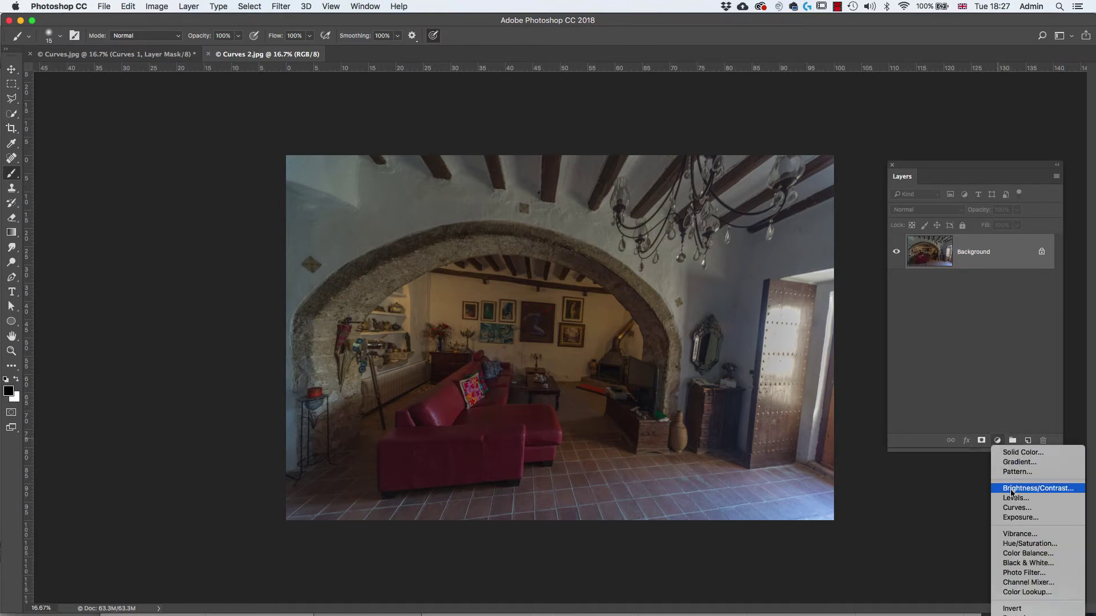
left_click(1018, 509)
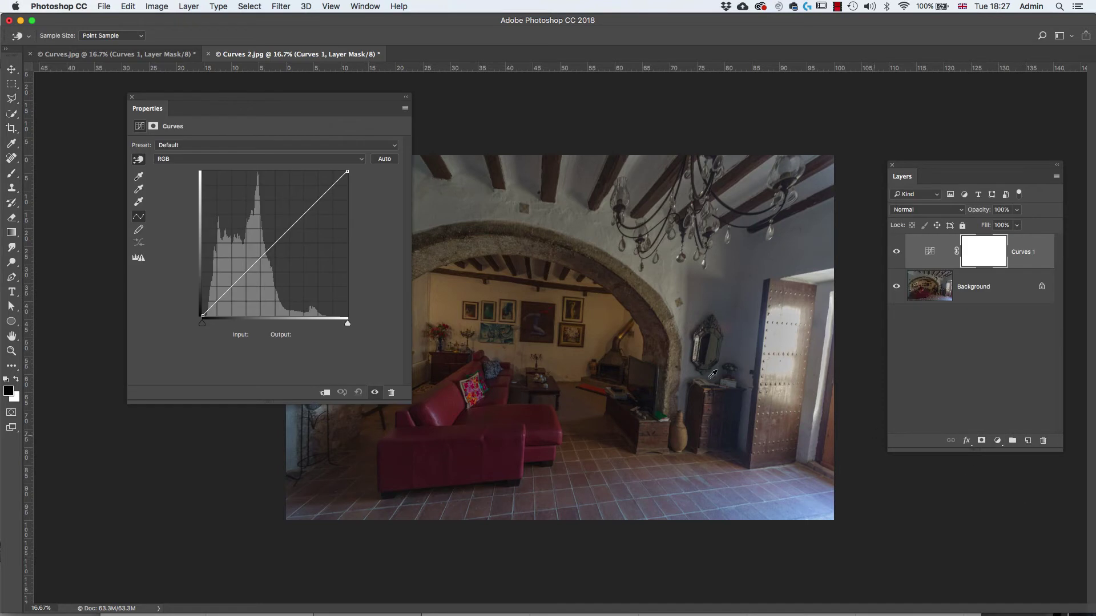
left_click_drag(219, 116, 142, 118)
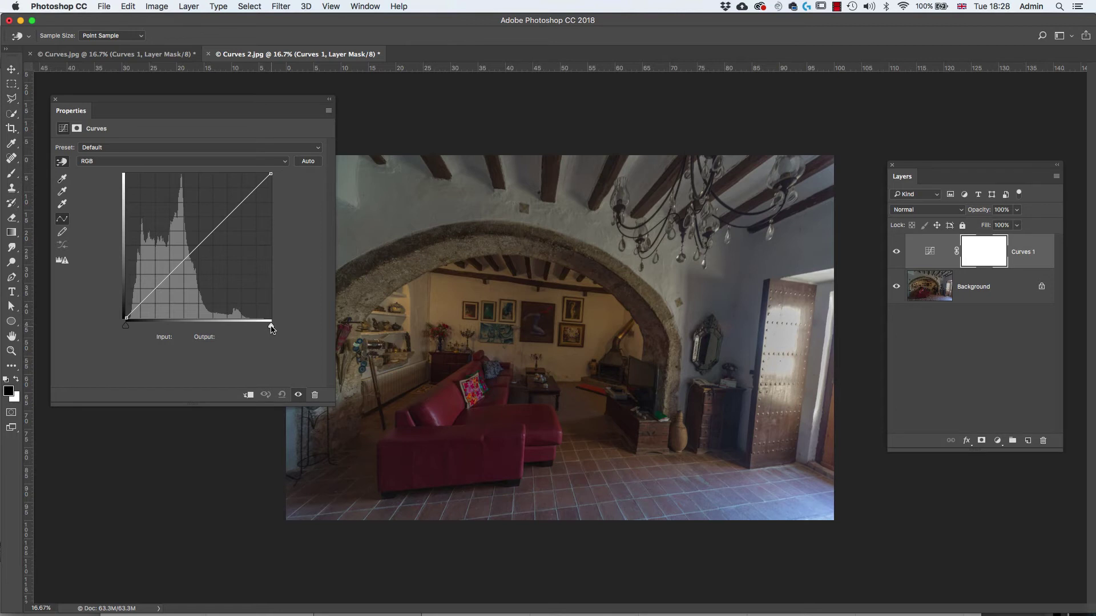
Bring the RGB white point inward while checking for clipped highlights, and bring the black point slightly inward.
left_click(272, 329)
left_click_drag(271, 329, 271, 330)
key("alt")
left_click_drag(272, 329, 249, 335)
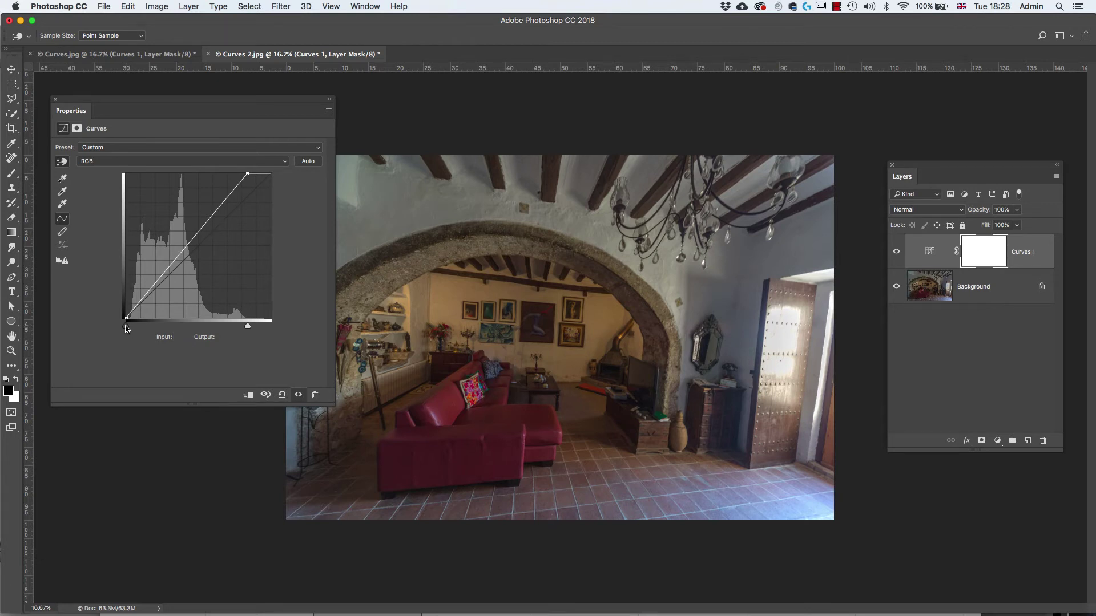
left_click_drag(126, 328, 130, 333)
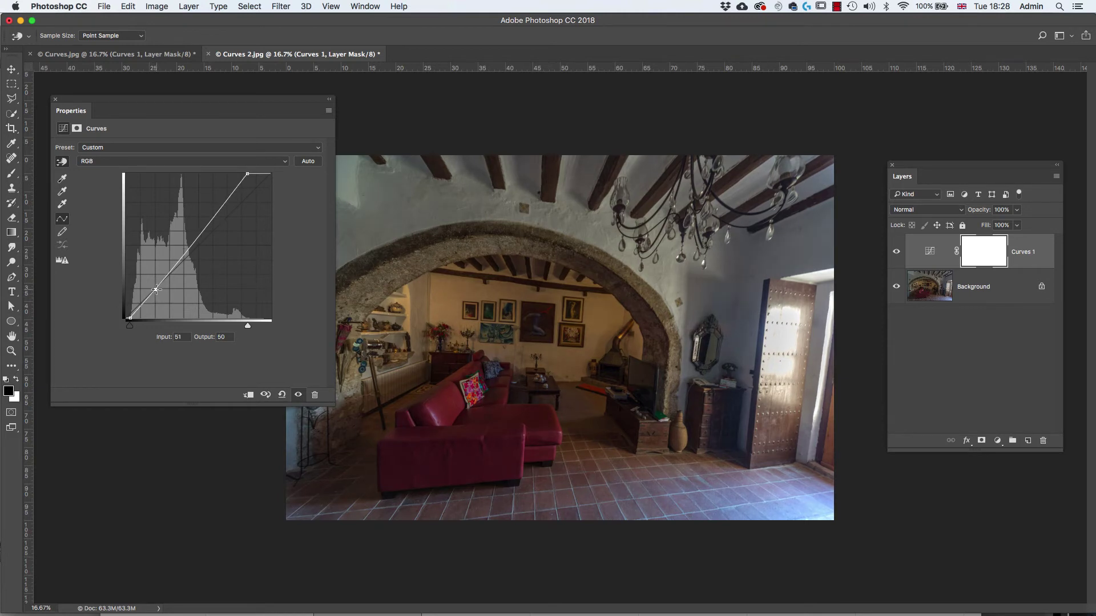
Shape an S-curve with a shadow point at input 56, output 33 and a highlight point at input 158, output 178.
left_click_drag(155, 290, 157, 298)
left_click_drag(157, 298, 157, 298)
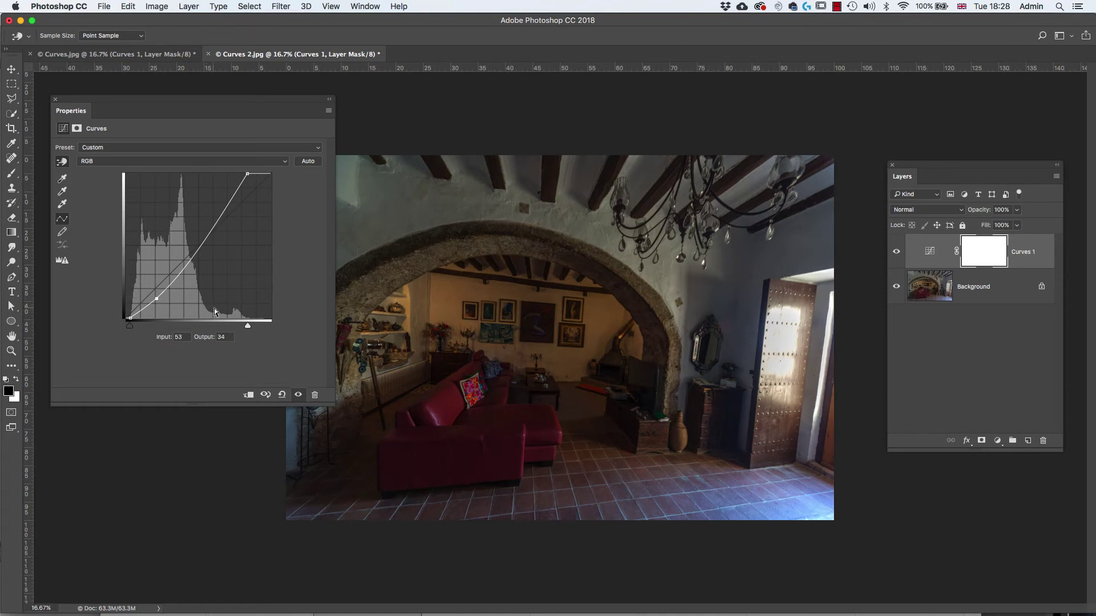
left_click(216, 228)
left_click_drag(215, 227, 215, 217)
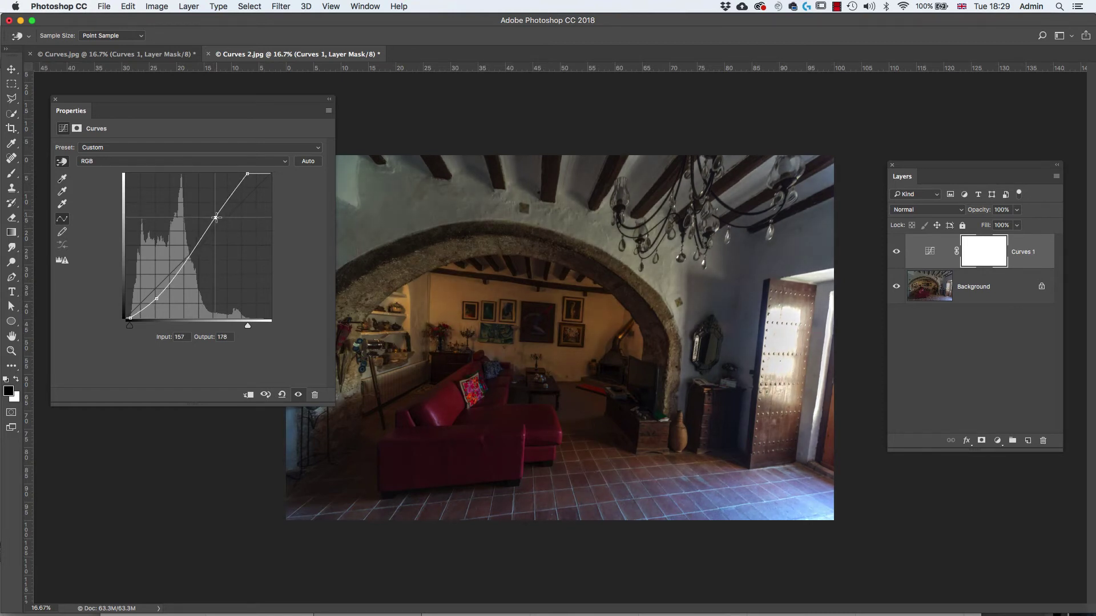
left_click_drag(157, 298, 159, 300)
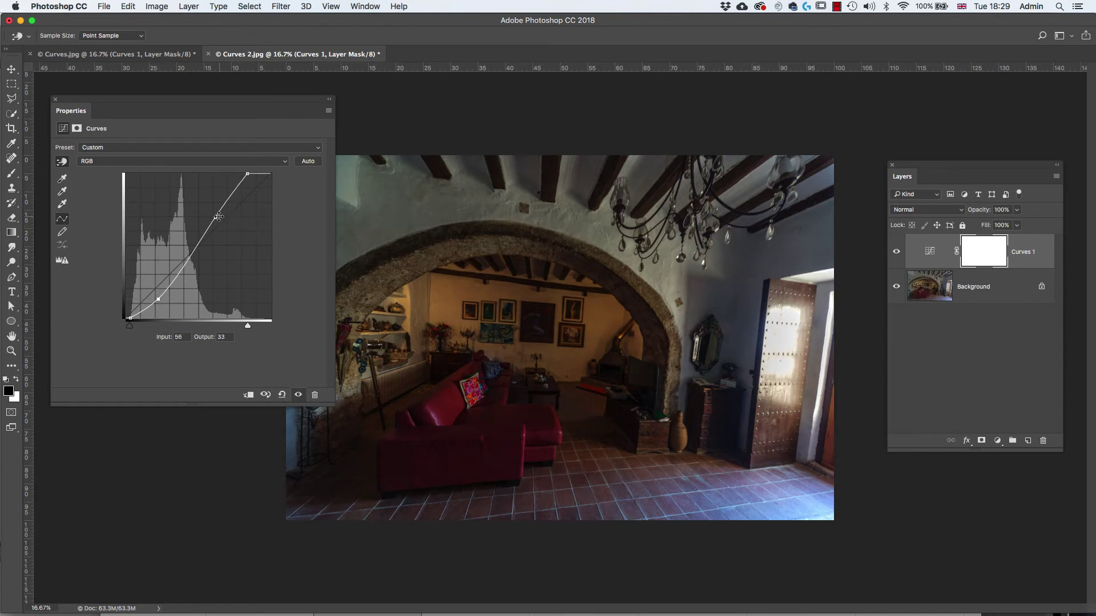
left_click_drag(216, 217, 217, 217)
Compare the room photo with and without the S-curve adjustment.
left_click(298, 396)
left_click(298, 396)
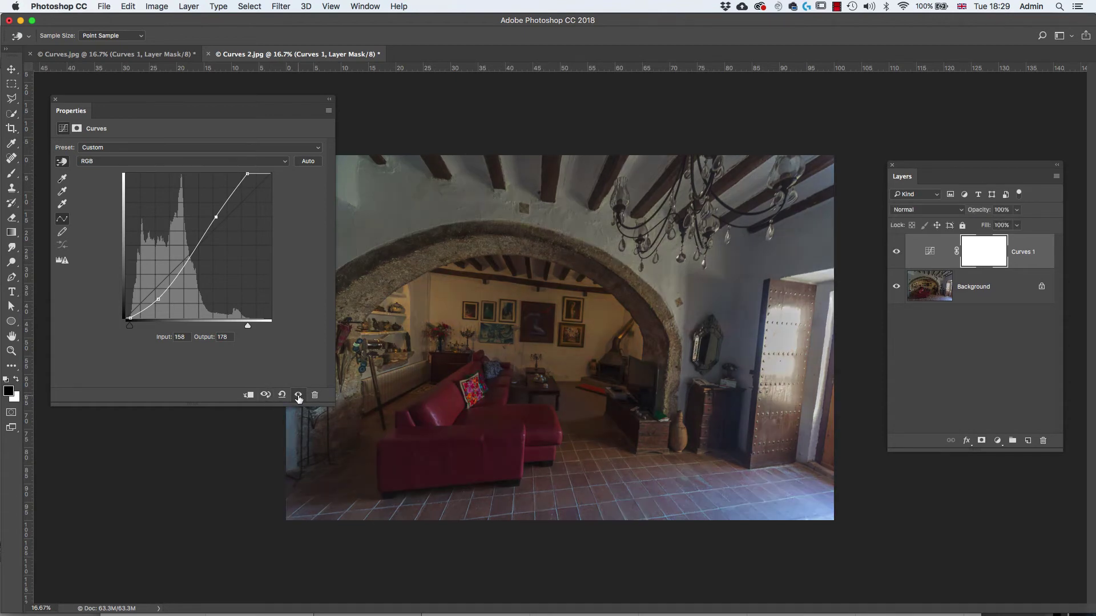
left_click(298, 396)
left_click(298, 396)
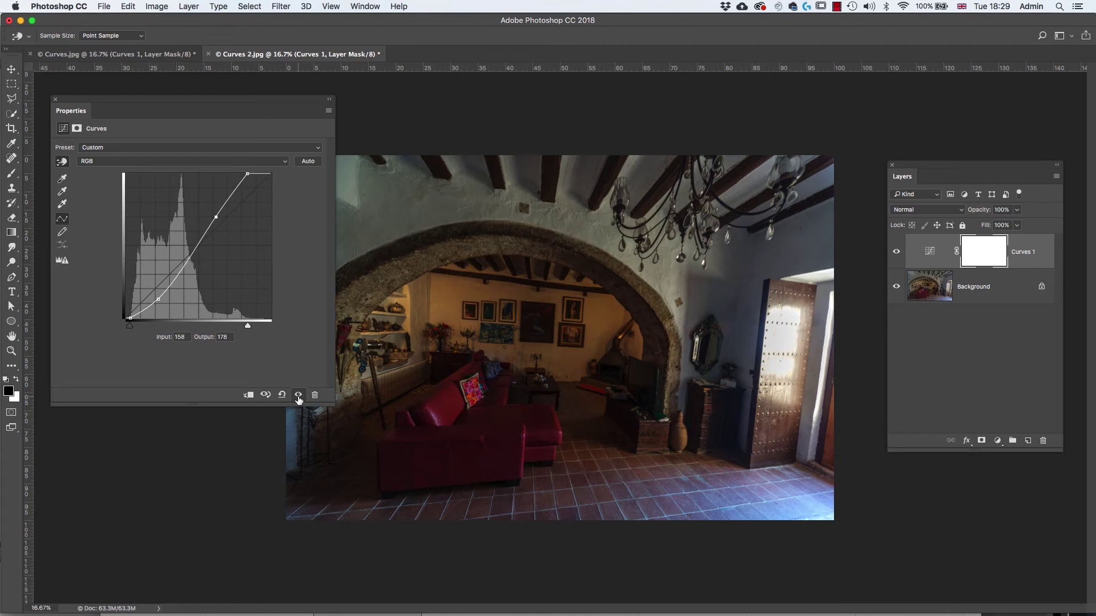
Try an extra midtone point at input 122, output 70, remove it, and inspect the highlight and shadow points.
left_click(189, 261)
left_click_drag(188, 262, 195, 279)
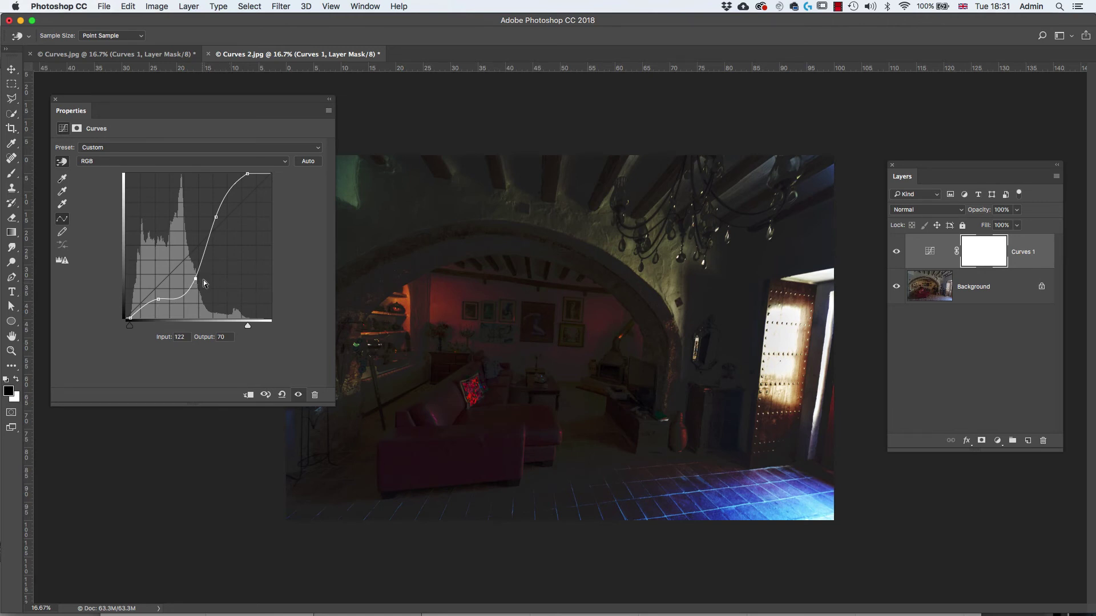
left_click_drag(196, 279, 305, 285)
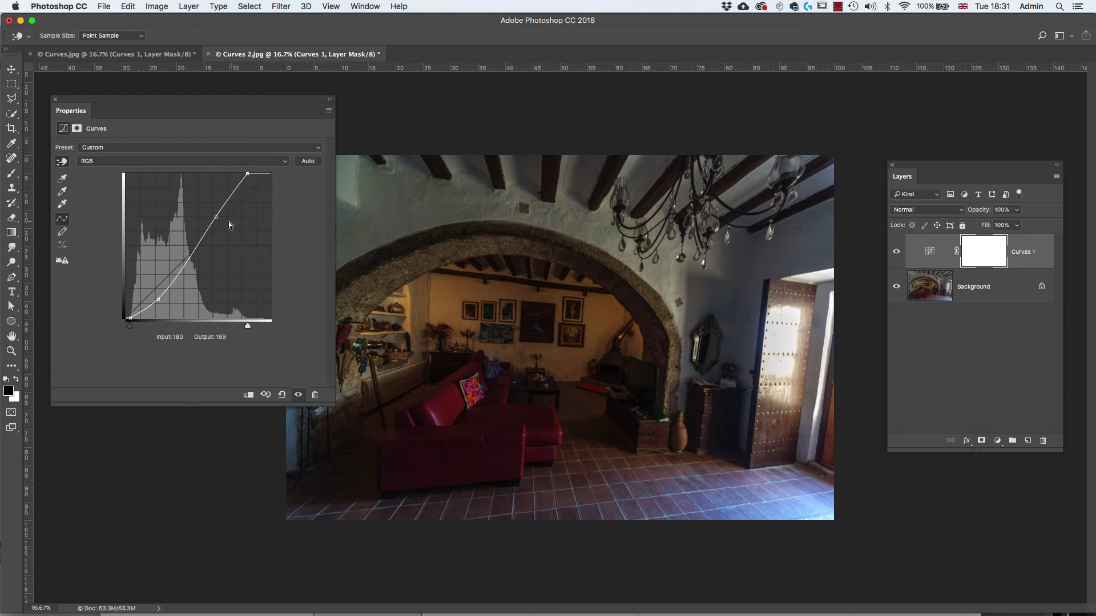
left_click(216, 217)
left_click(157, 299)
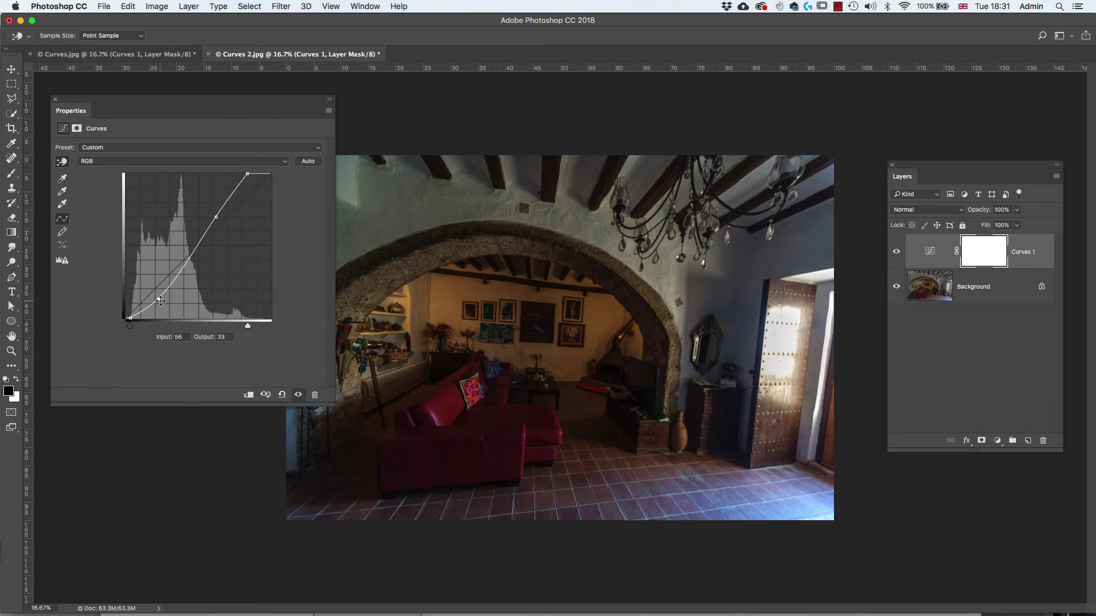
Apply the Auto curve, then place its shadow point at input 79, output 57 and its highlight point at input 175, output 208.
left_click(308, 163)
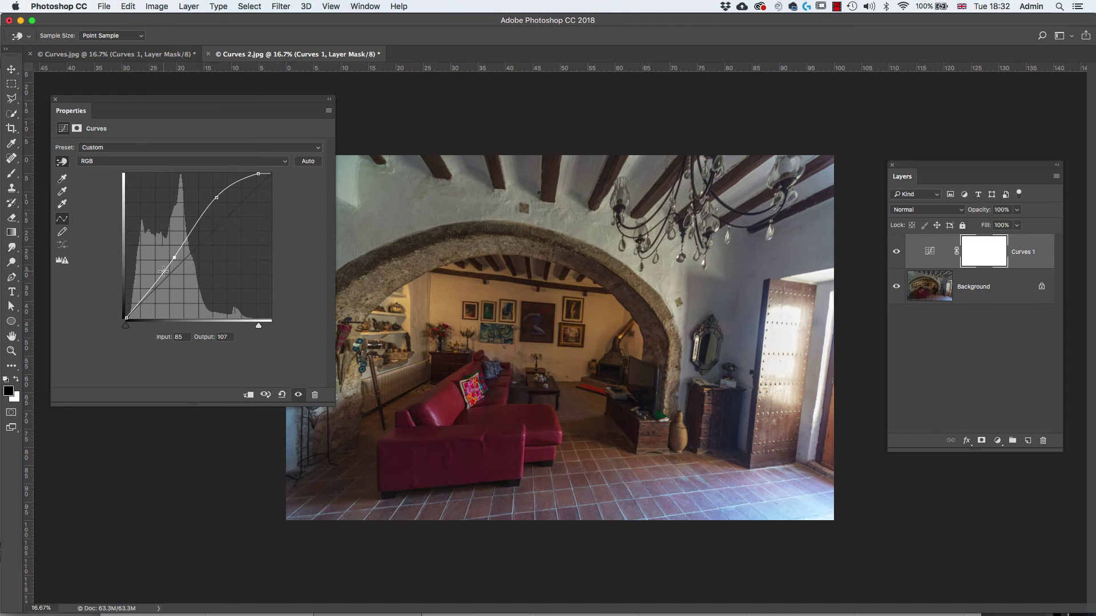
left_click_drag(175, 256, 171, 285)
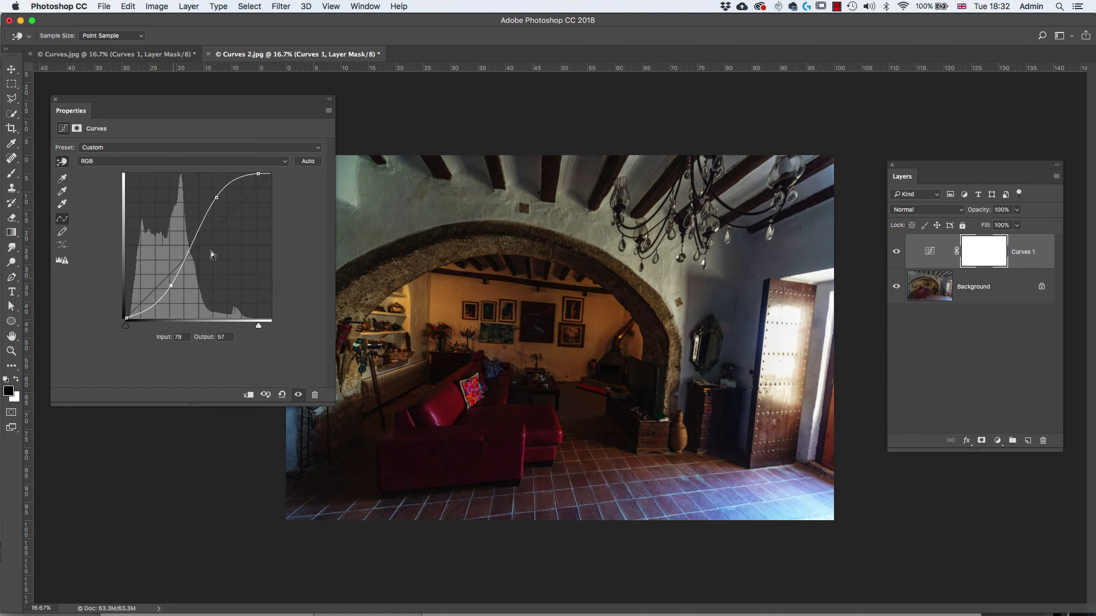
left_click_drag(220, 200, 225, 201)
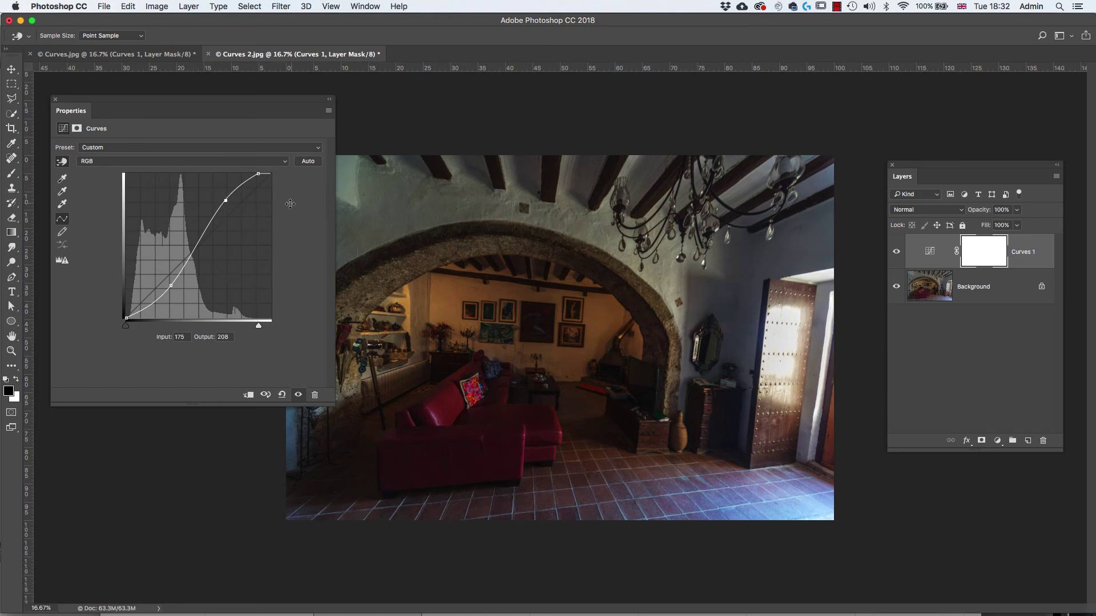
left_click(258, 174)
Compare the photo with the Curves 1 layer hidden and shown.
left_click(897, 253)
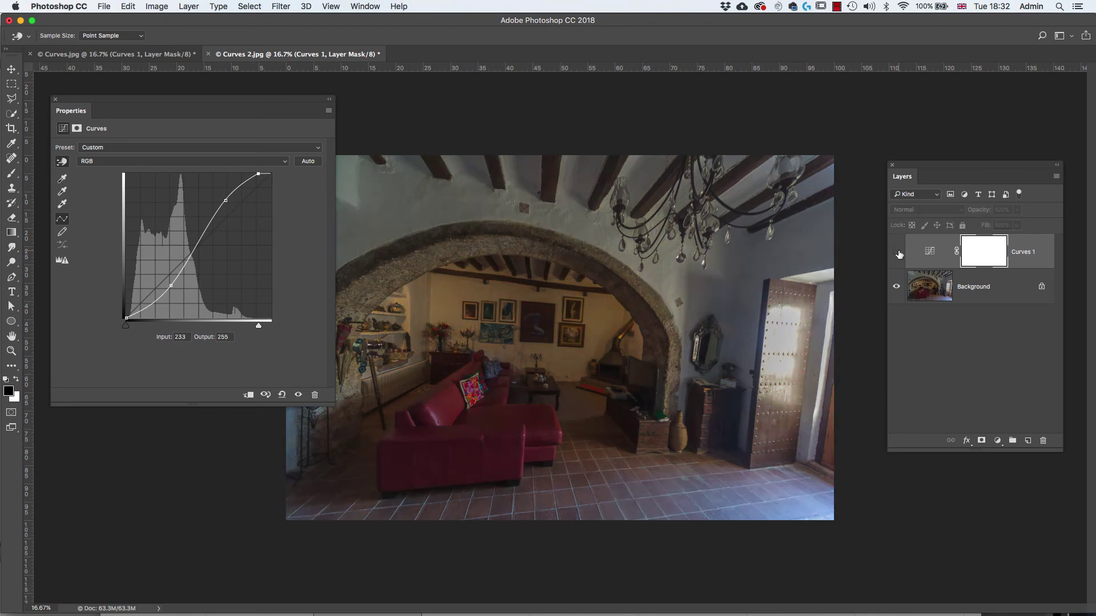
left_click(897, 253)
left_click(896, 253)
left_click(898, 254)
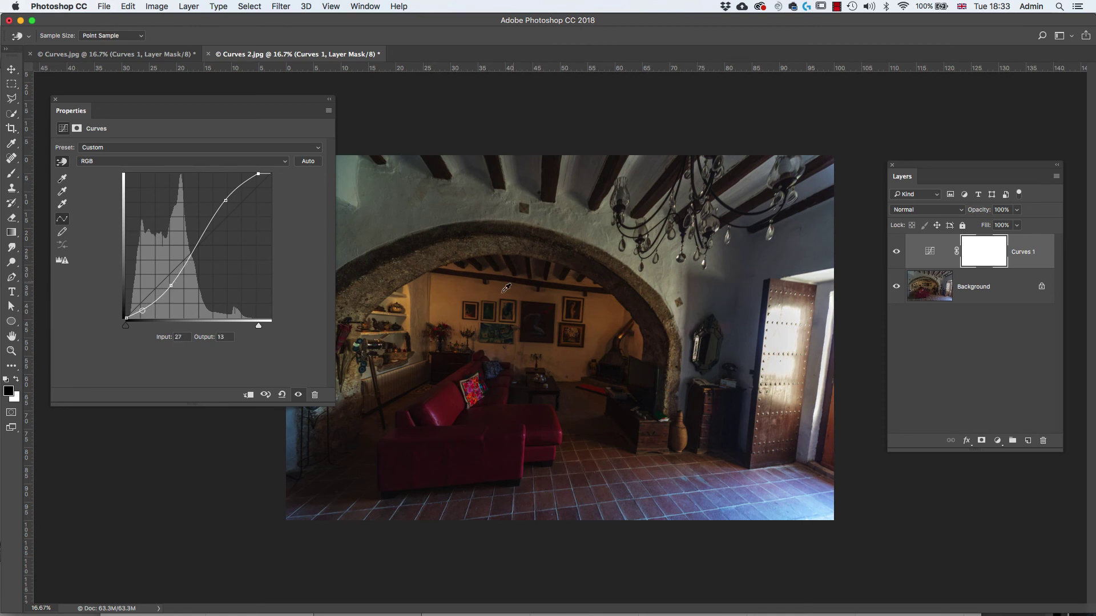
Compare the Luminosity and Normal blend modes on the Curves 1 layer and leave it set to Luminosity.
left_click(960, 210)
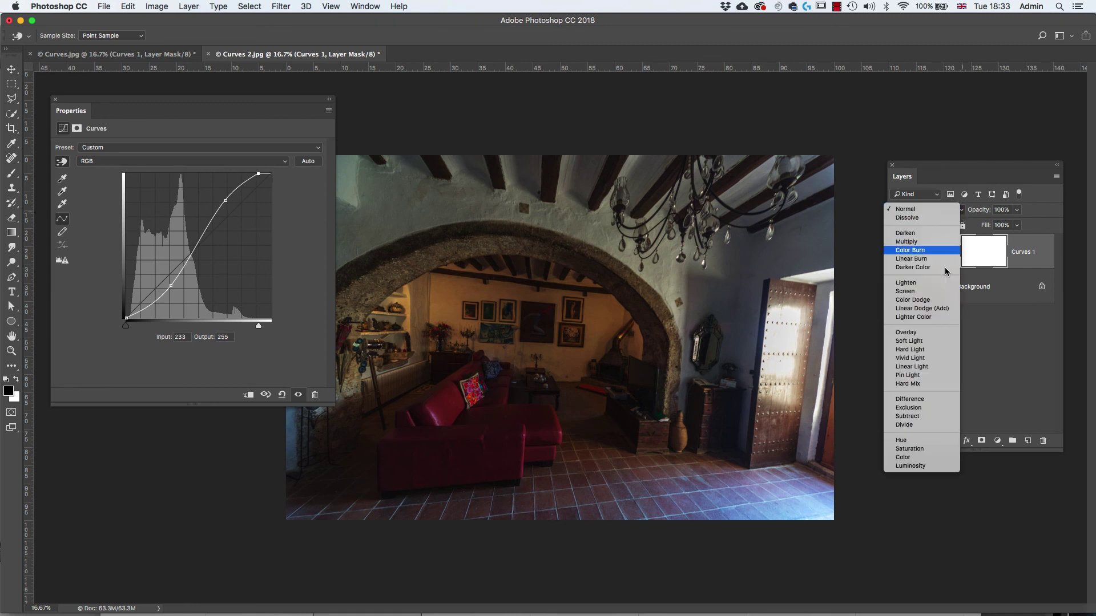
left_click(921, 466)
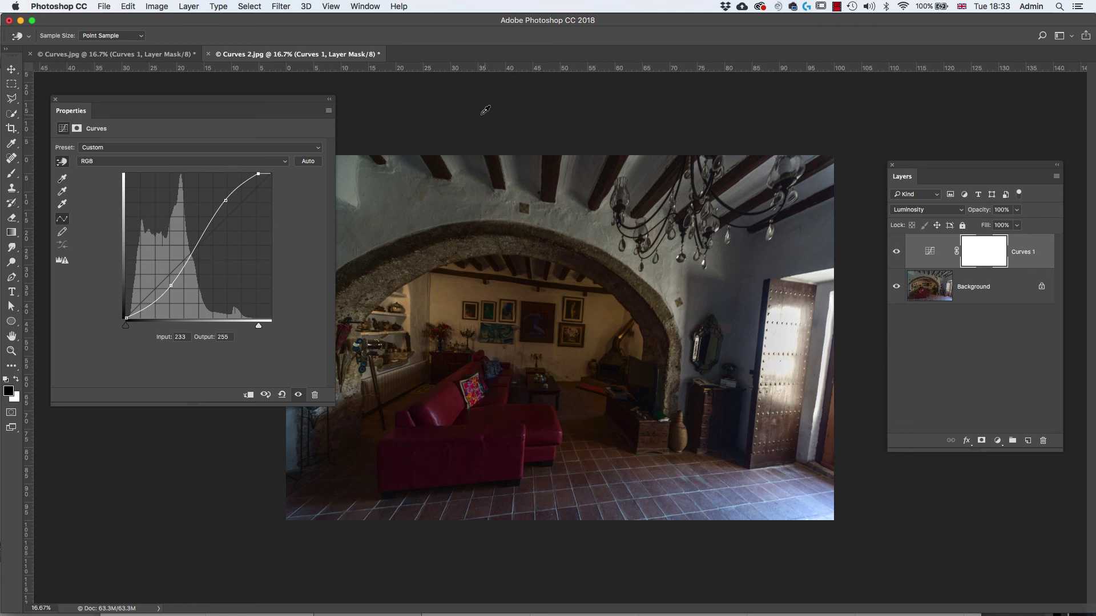
left_click(963, 210)
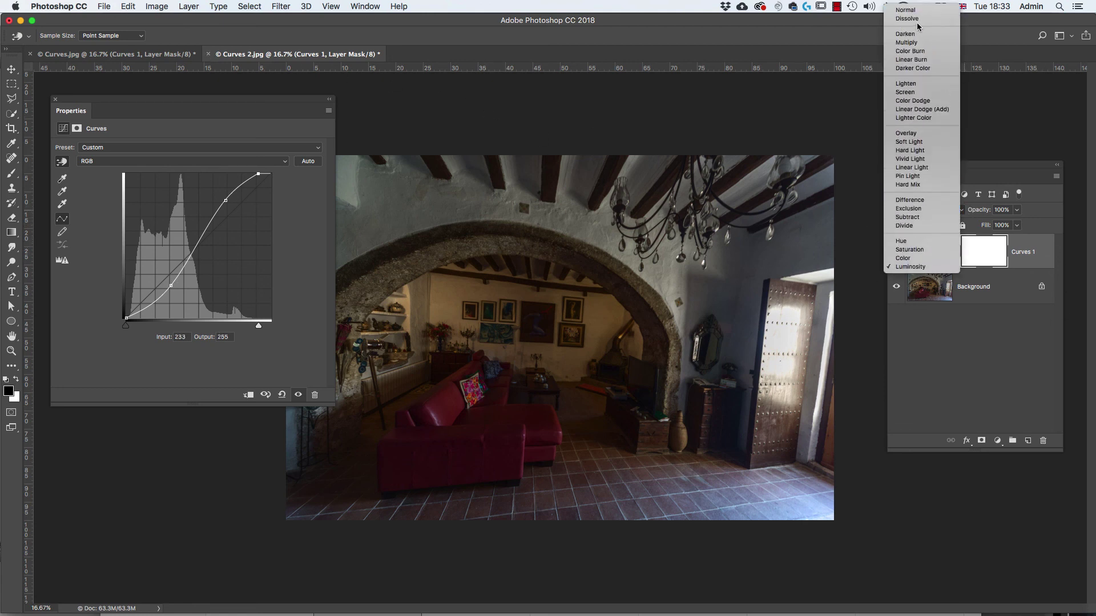
left_click(920, 11)
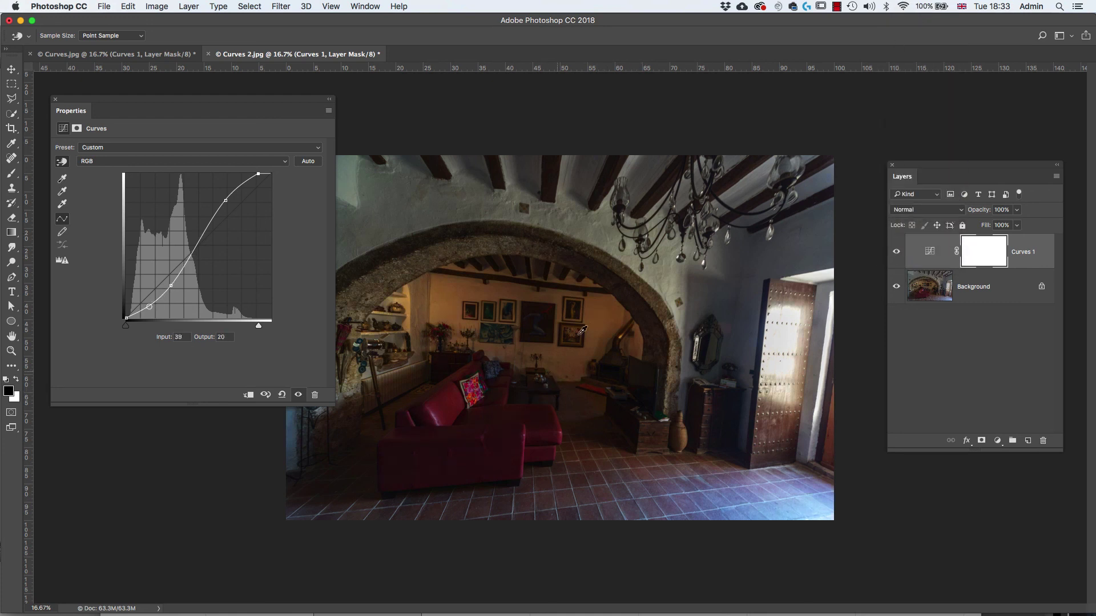
left_click(958, 211)
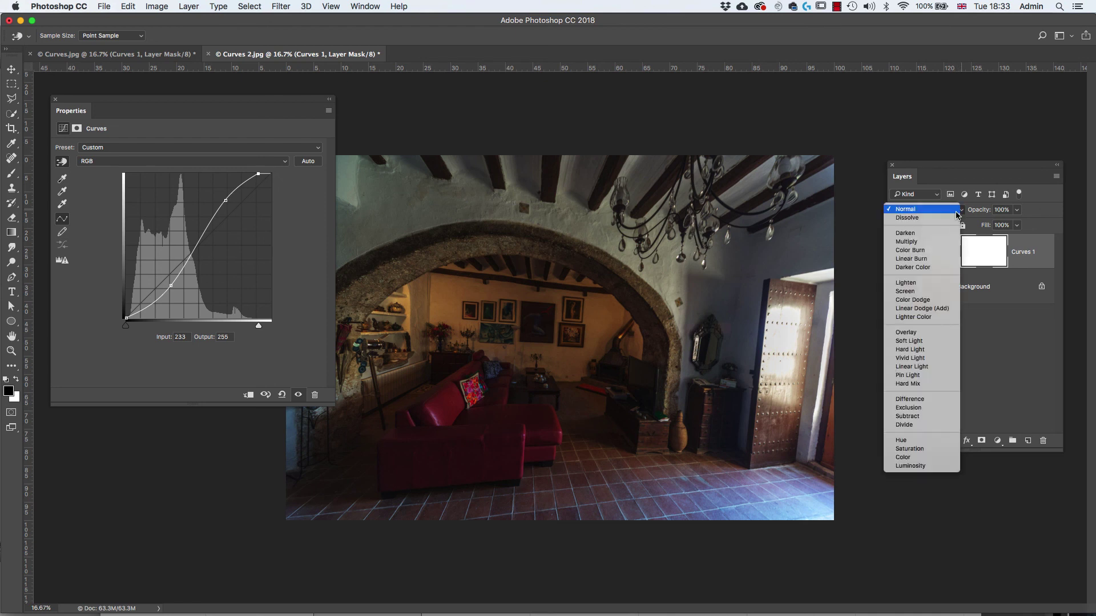
left_click(919, 467)
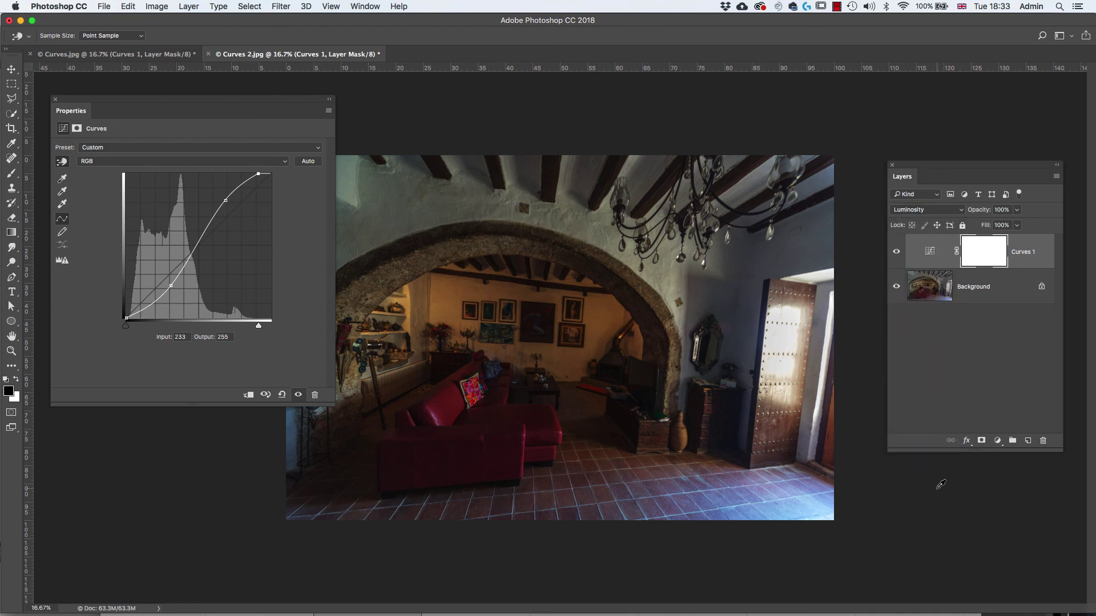